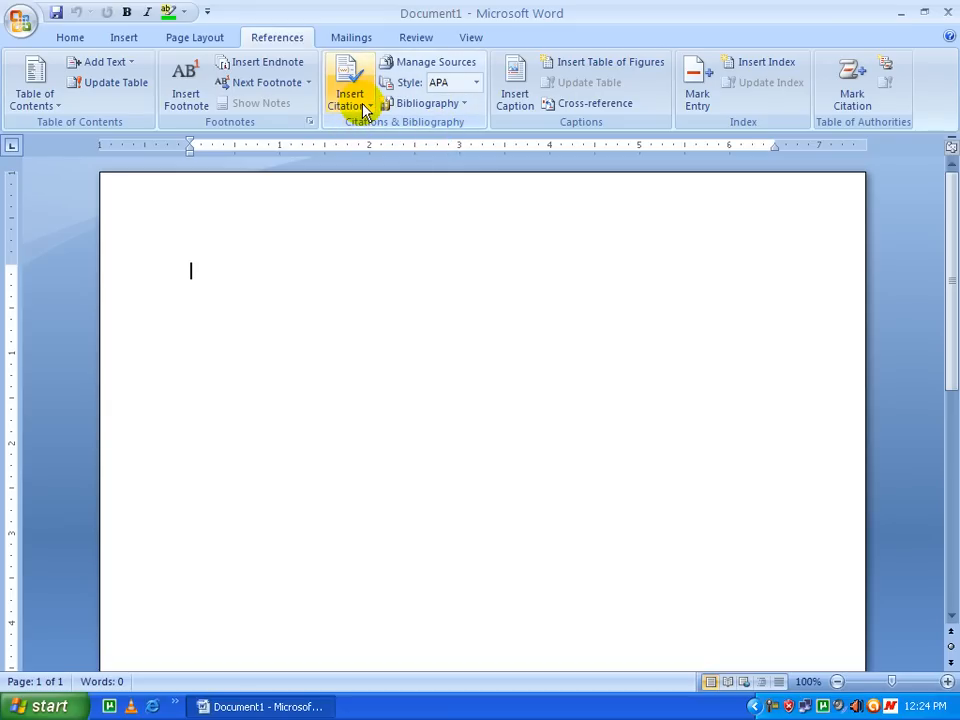
- Start a new source for an APA citation and set its source type to Book
click(365, 110)
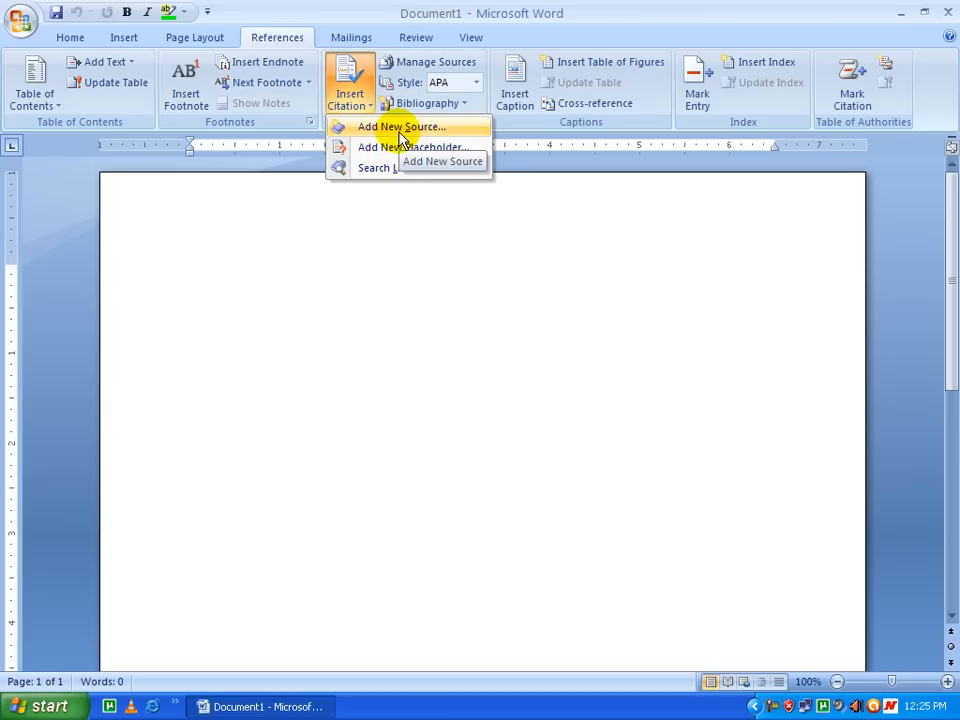
click(396, 129)
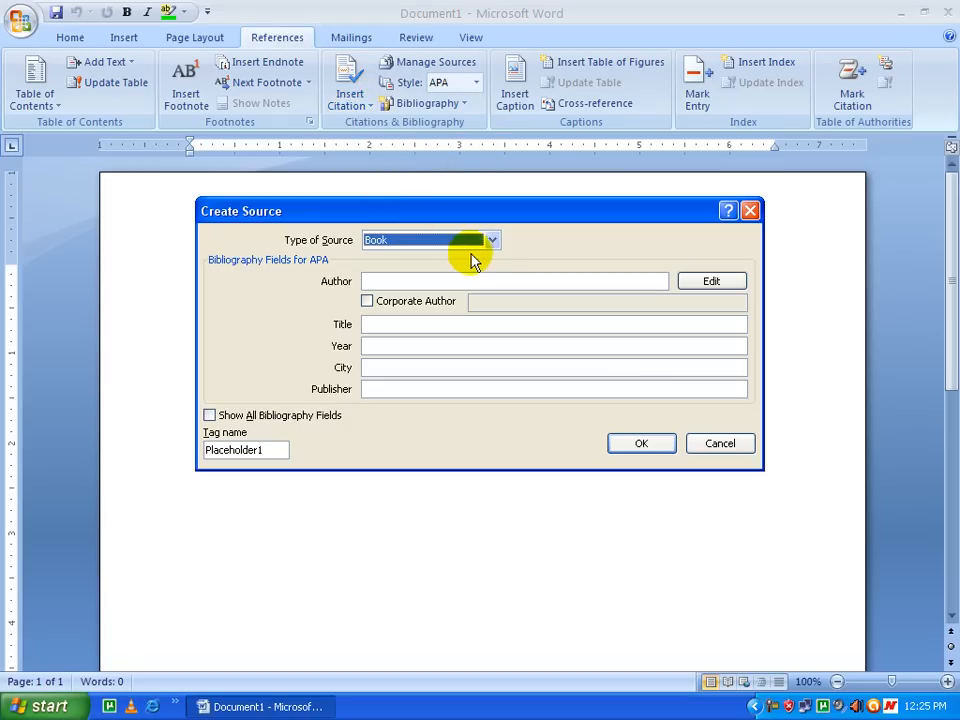
click(491, 241)
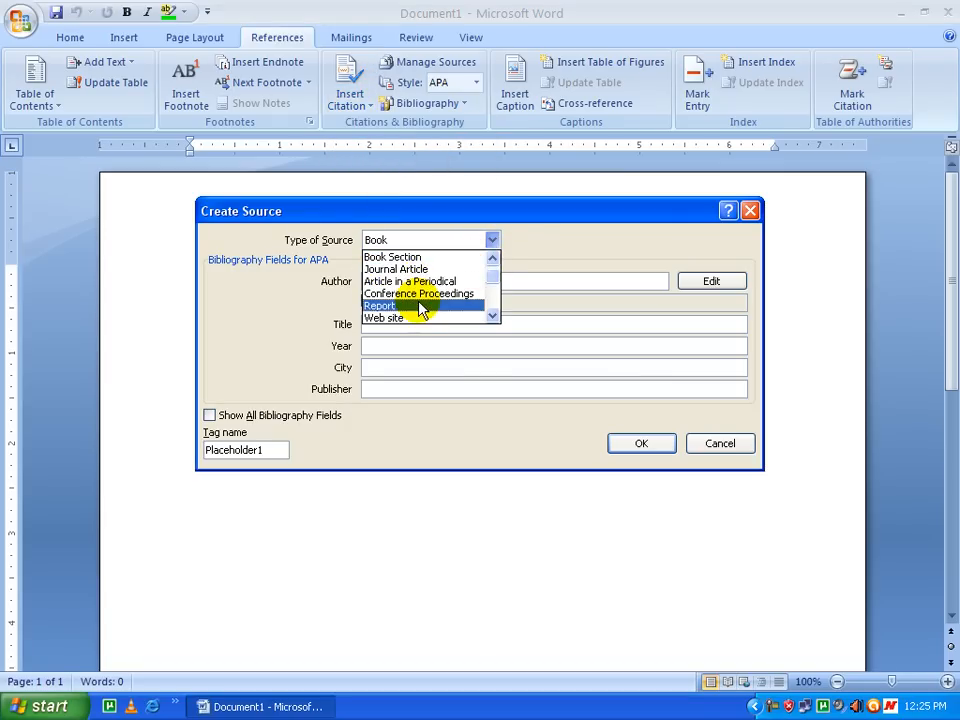
scroll(418, 316, down, 3)
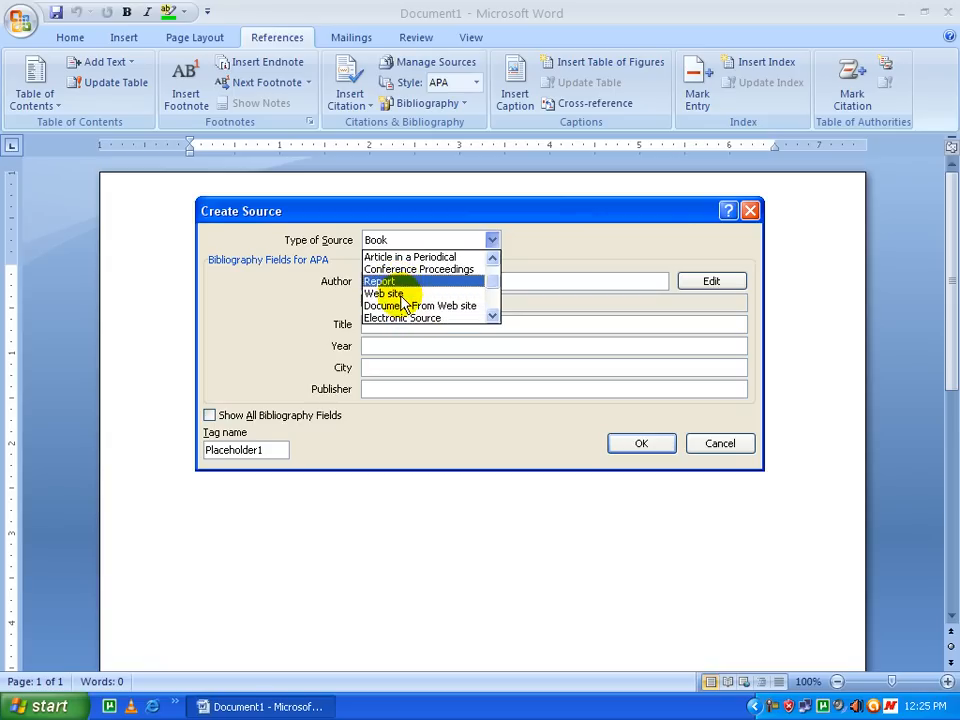
scroll(407, 308, up, 4)
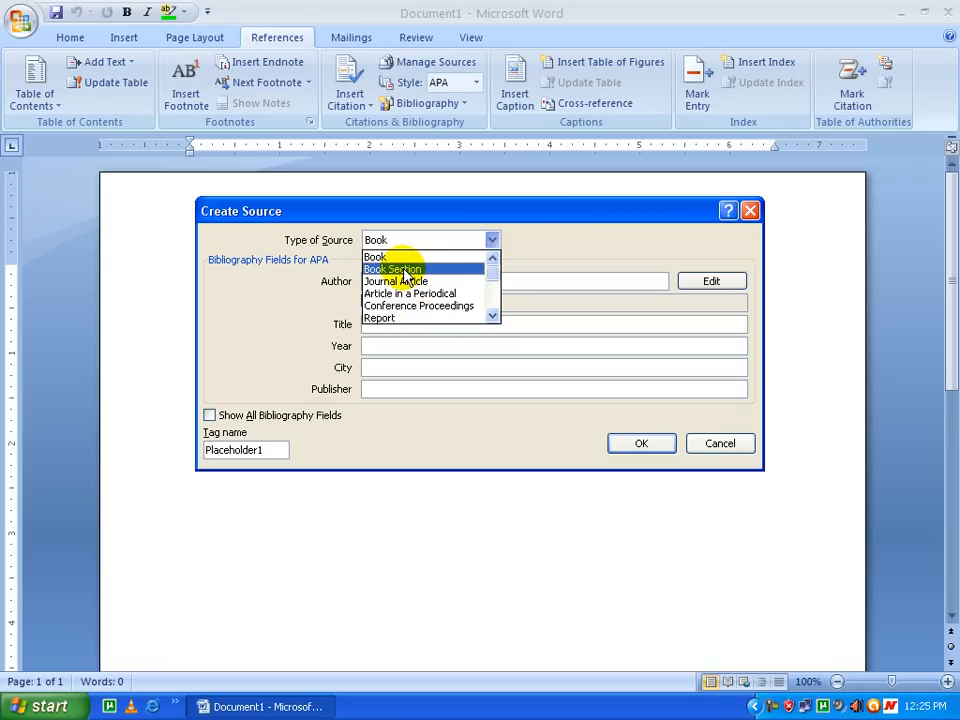
click(430, 258)
- Enter the source's author name, the title "time computers" and the year 2013, and insert its citation
click(425, 280)
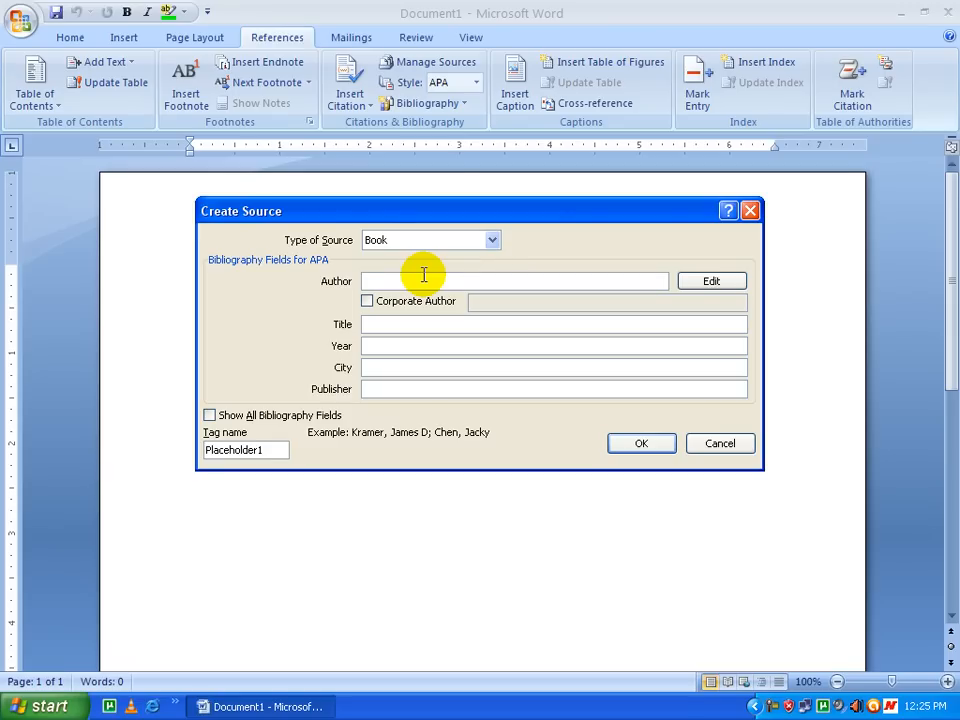
text(hafiz)
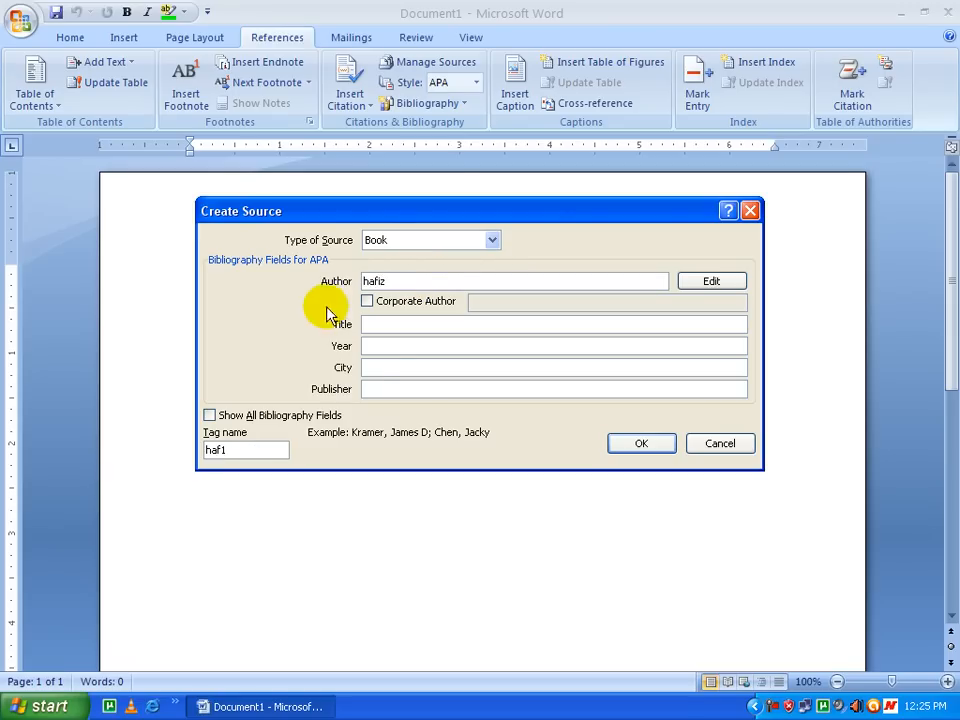
click(396, 327)
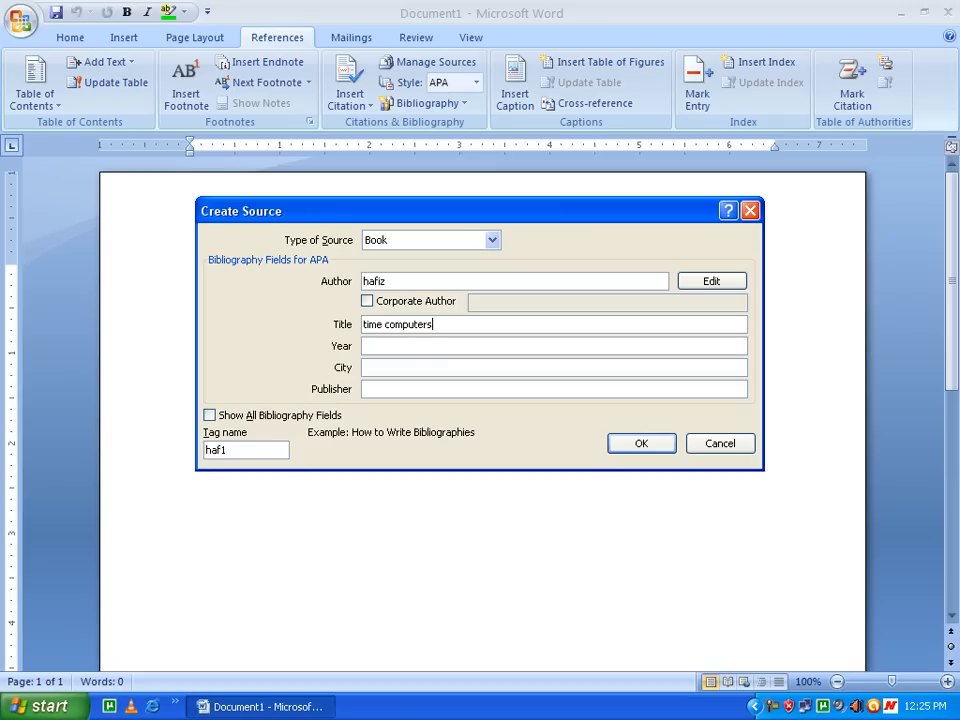
click(378, 345)
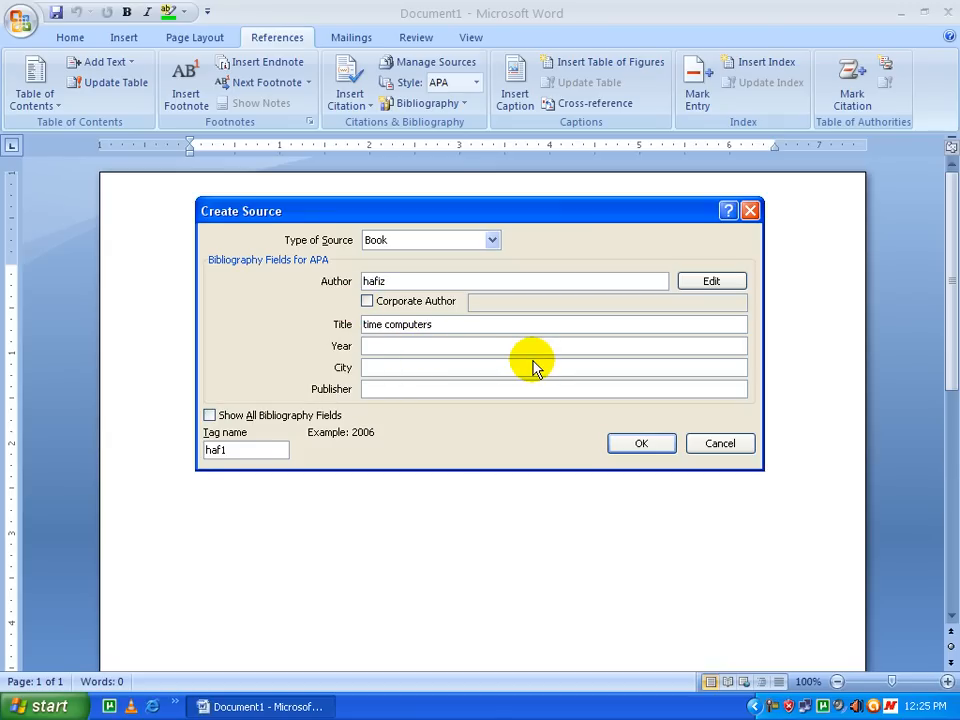
click(424, 387)
click(418, 367)
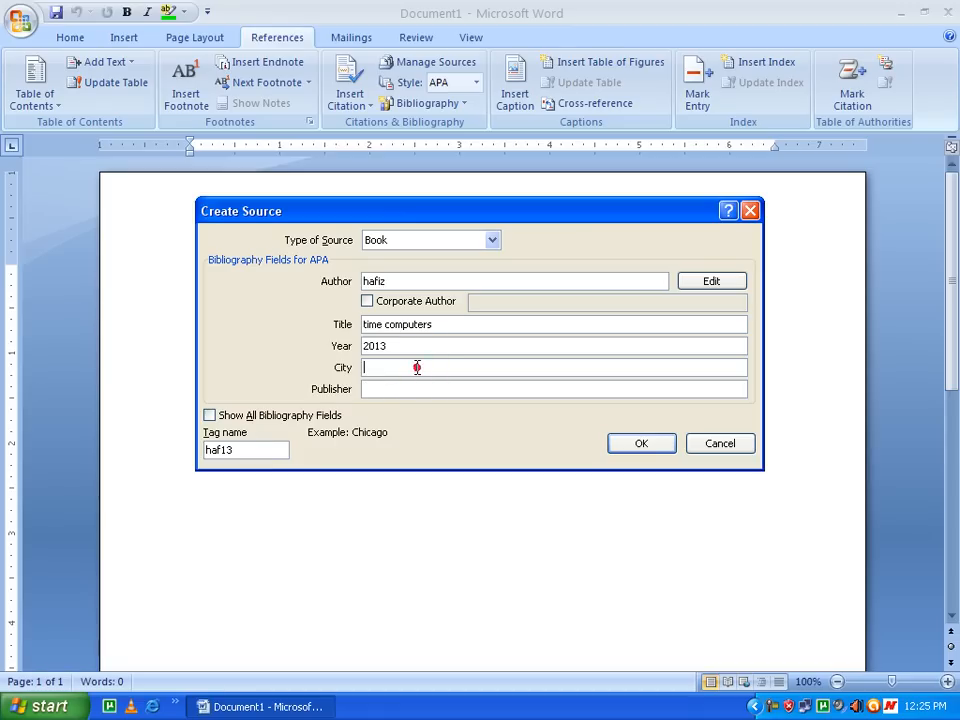
click(621, 443)
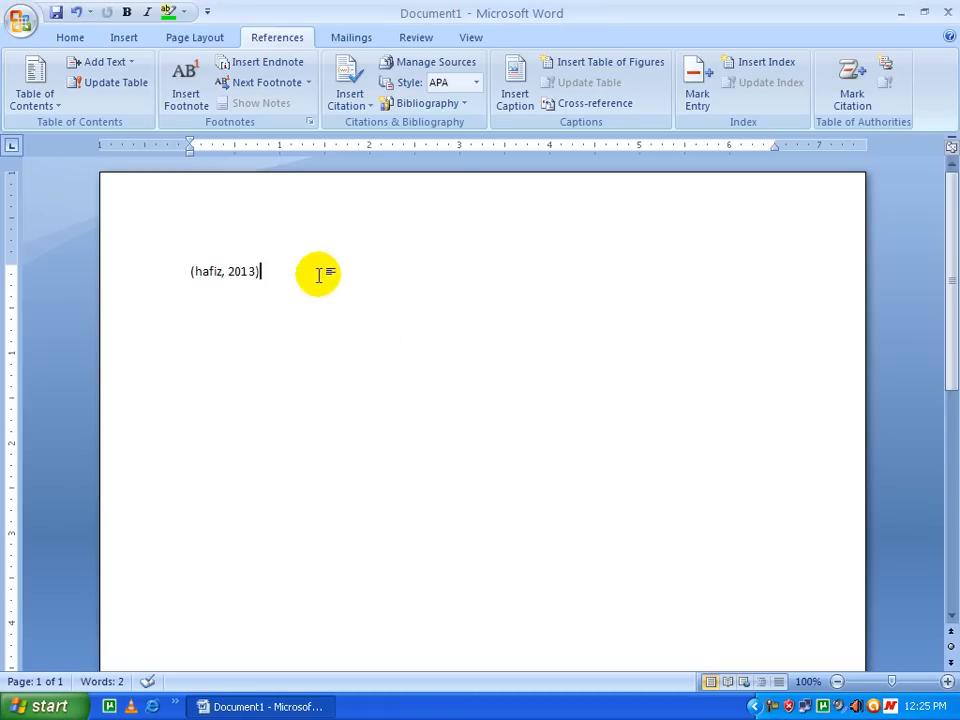
- Insert the built-in Bibliography on a new line below the citation
click(114, 270)
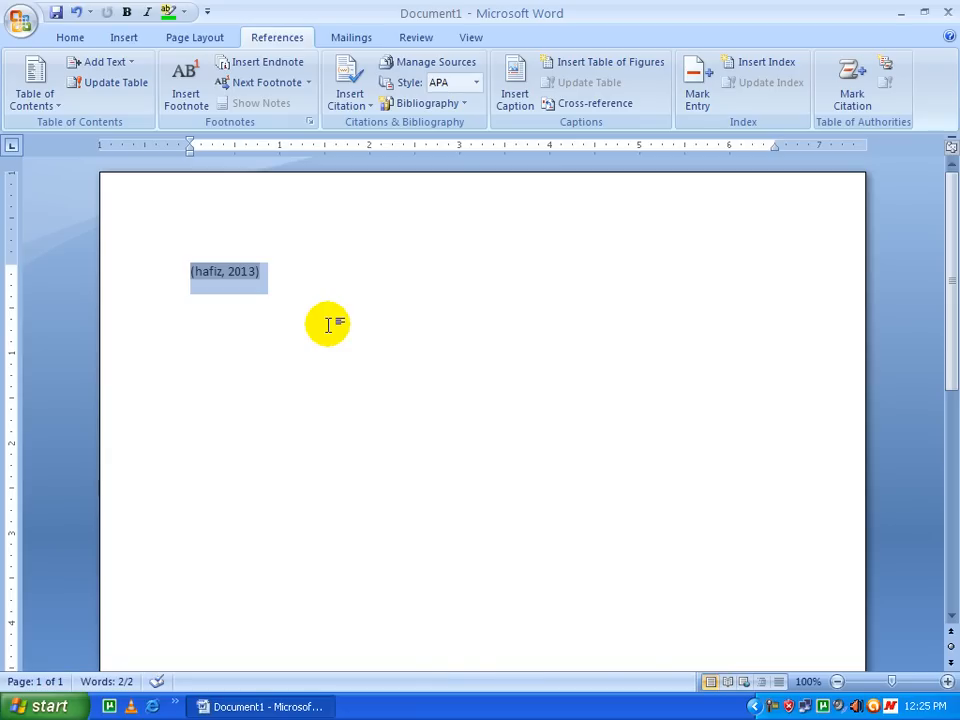
click(384, 330)
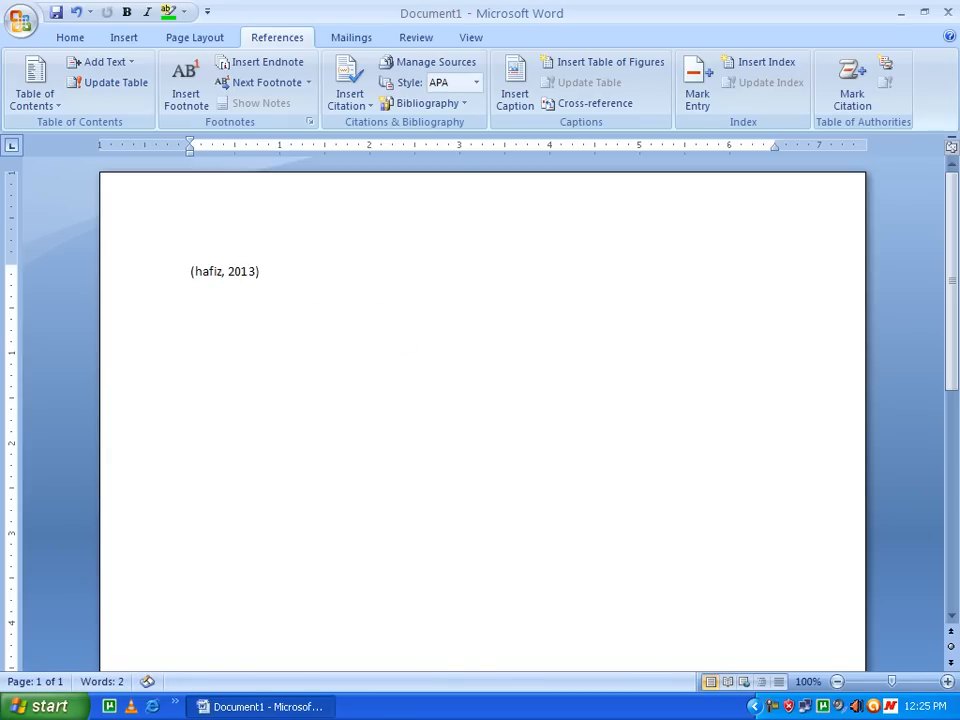
key(Return)
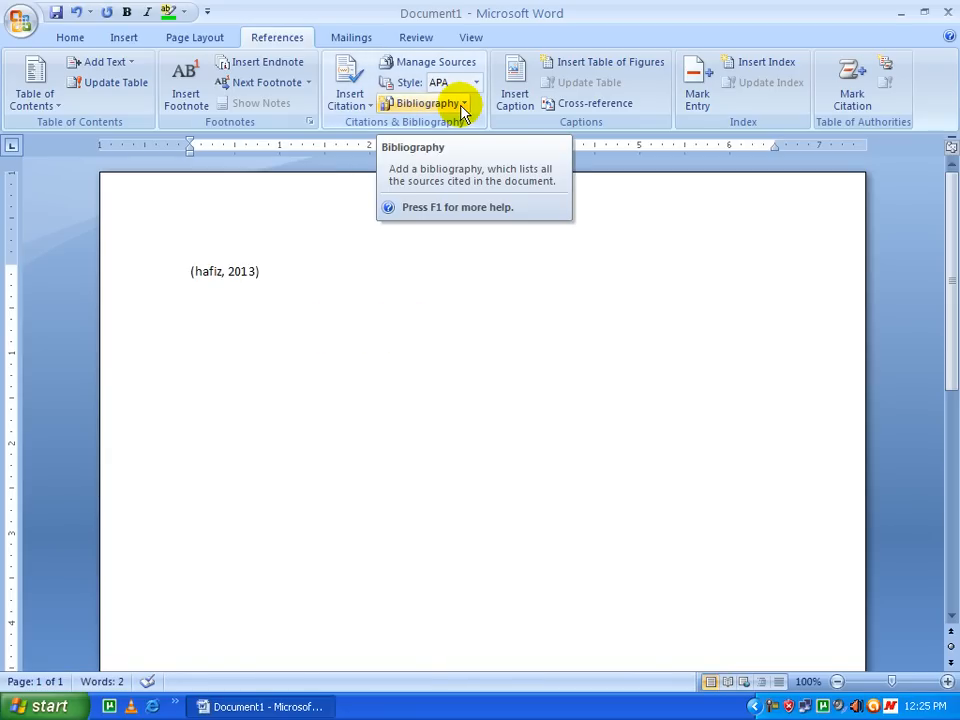
click(462, 105)
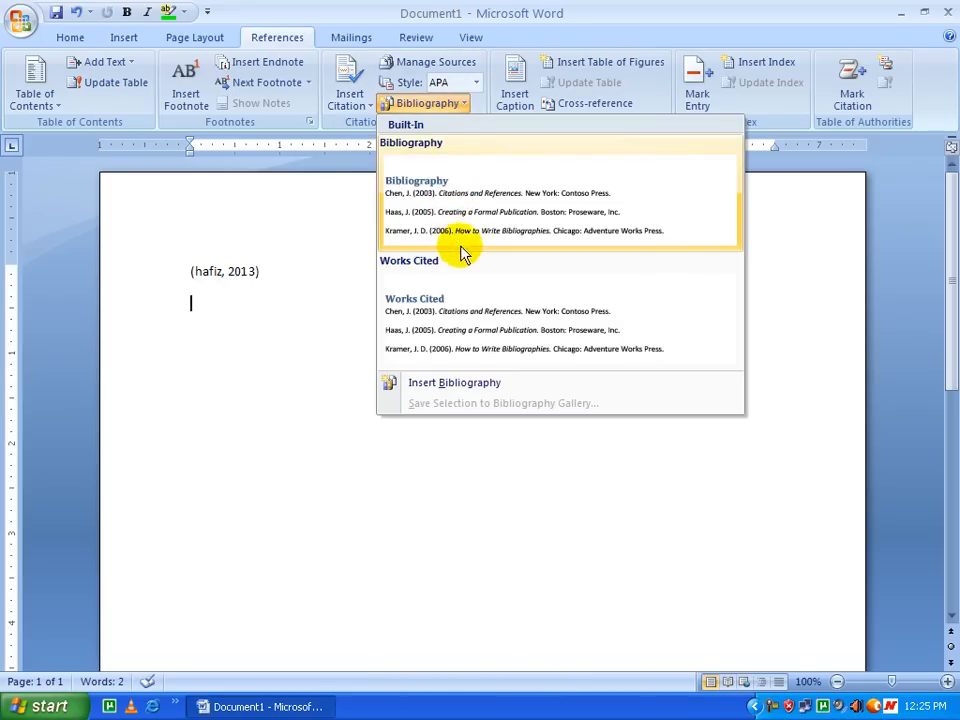
click(479, 200)
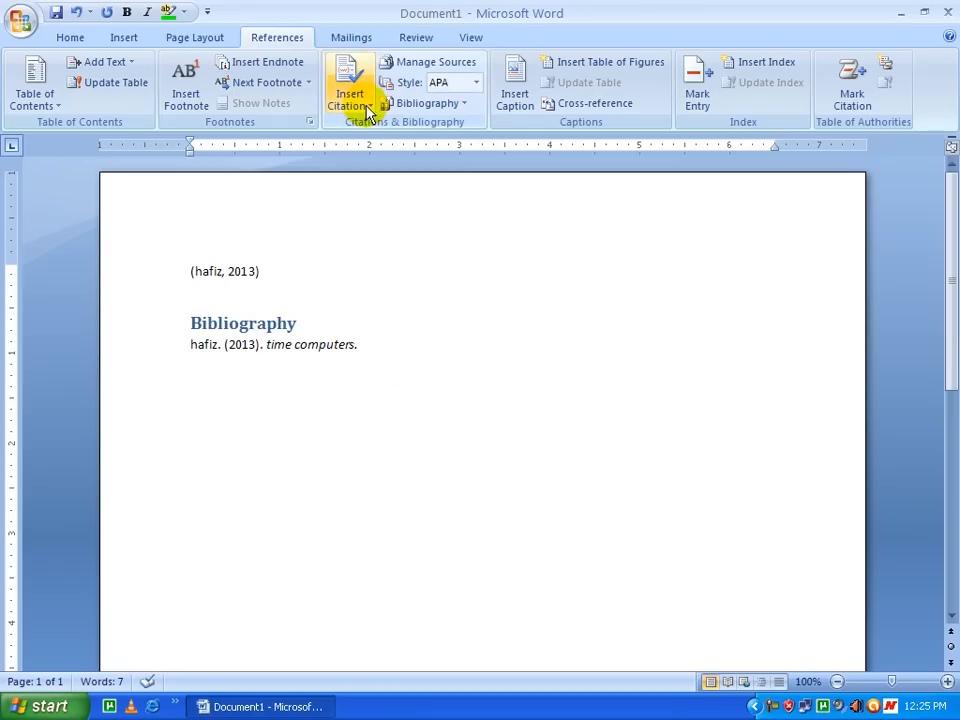
- Delete the citation and the bibliography from the page
drag(407, 435, 122, 250)
key(Delete)
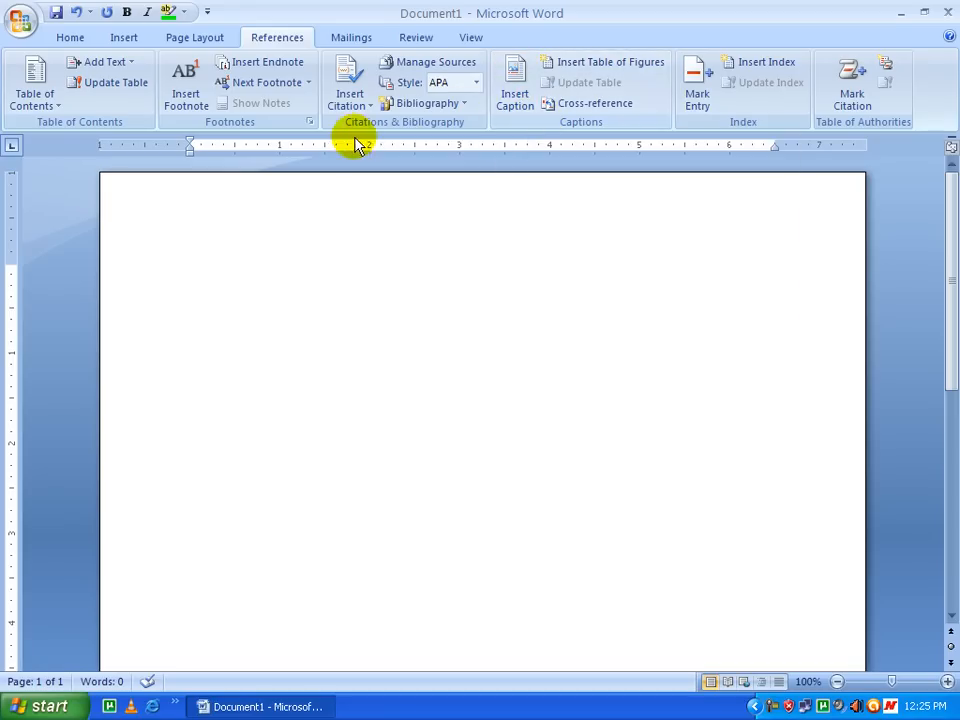
- Insert a picture from the wallpapers folder on Local Disk (F:) and shrink it to about 2.74" high by 1.85" wide
click(112, 38)
click(172, 90)
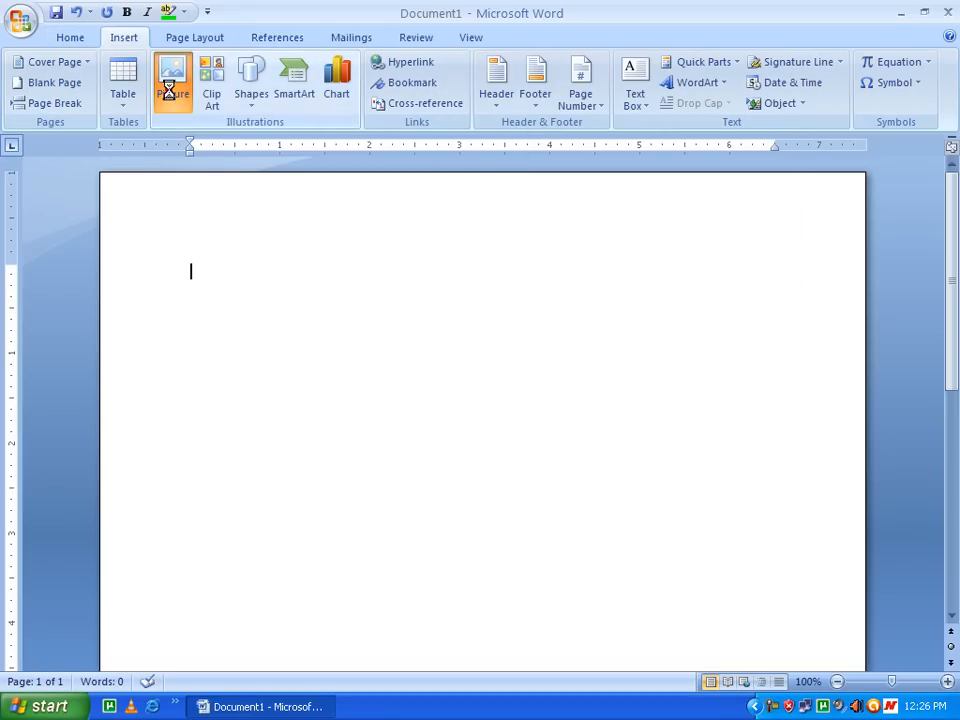
click(489, 147)
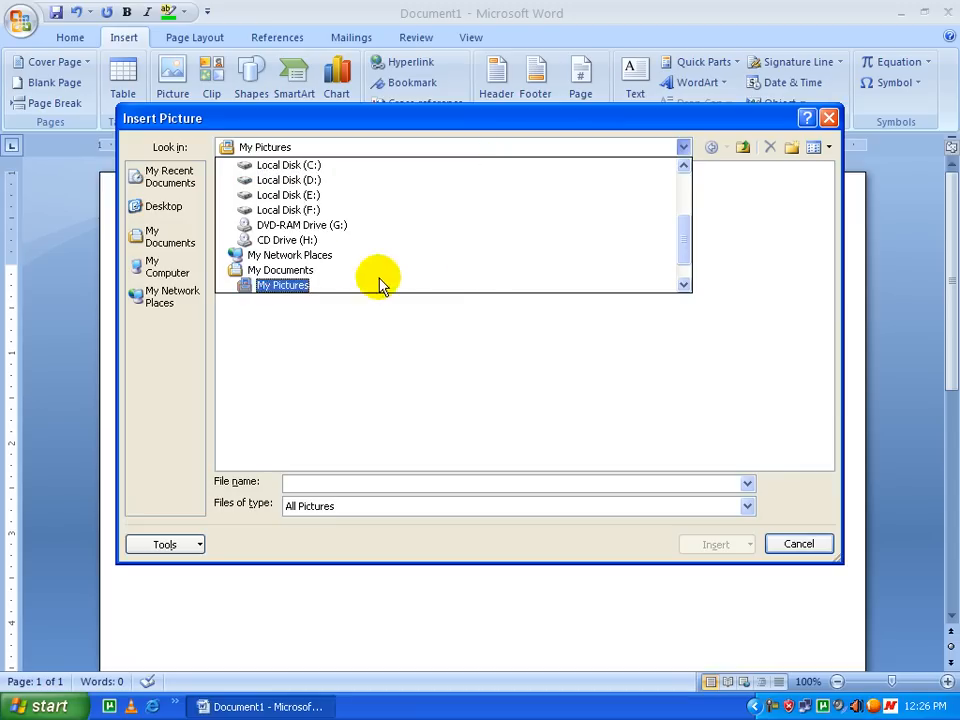
click(290, 210)
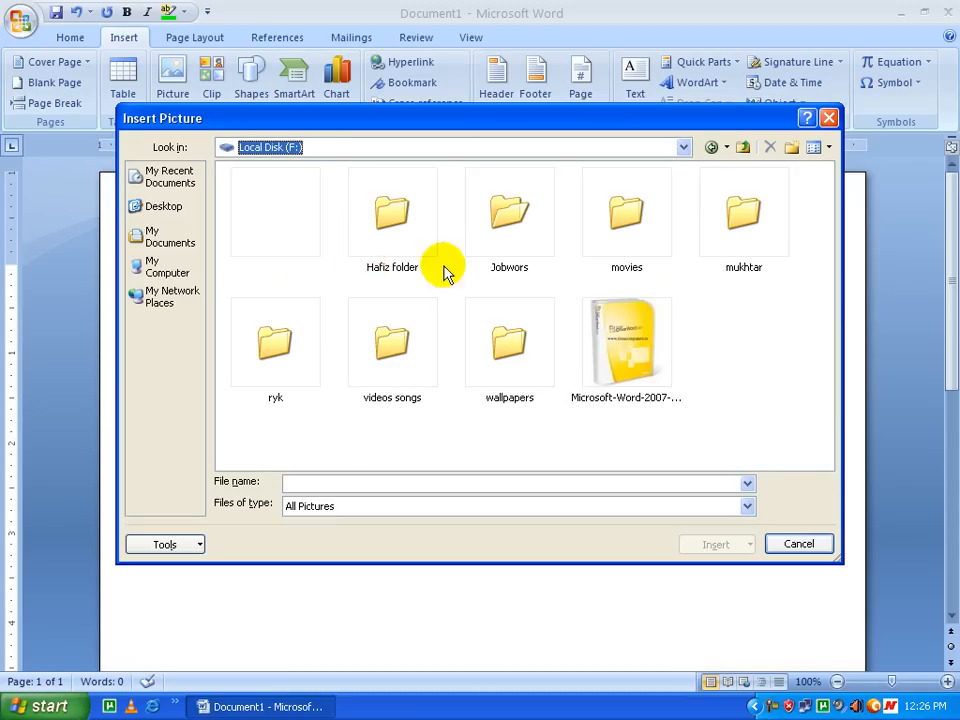
click(505, 366)
double_click(505, 366)
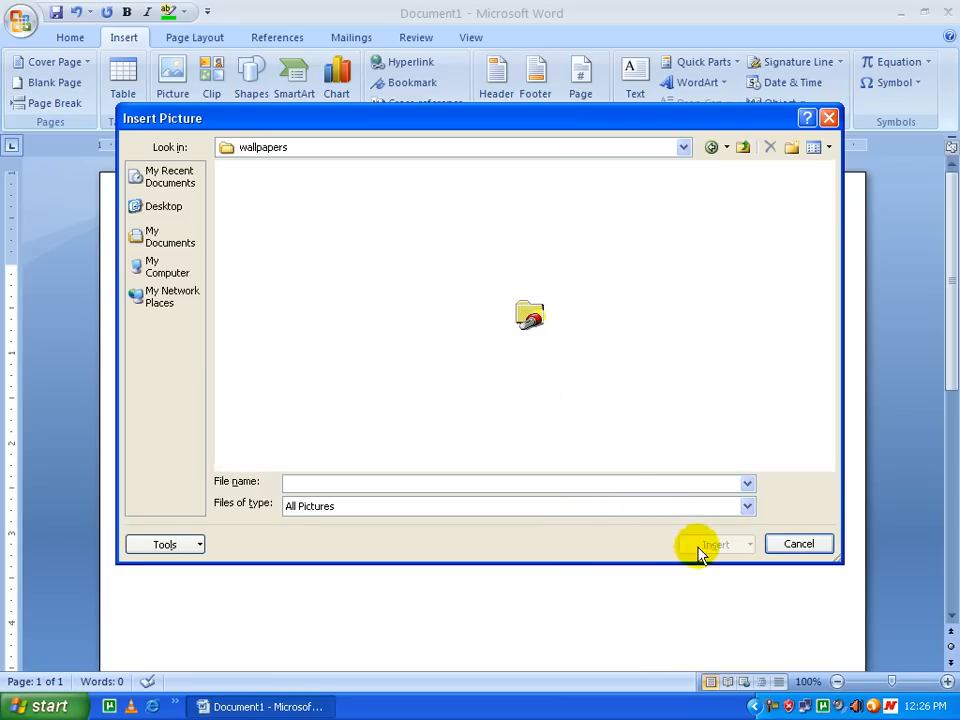
drag(510, 122, 532, 160)
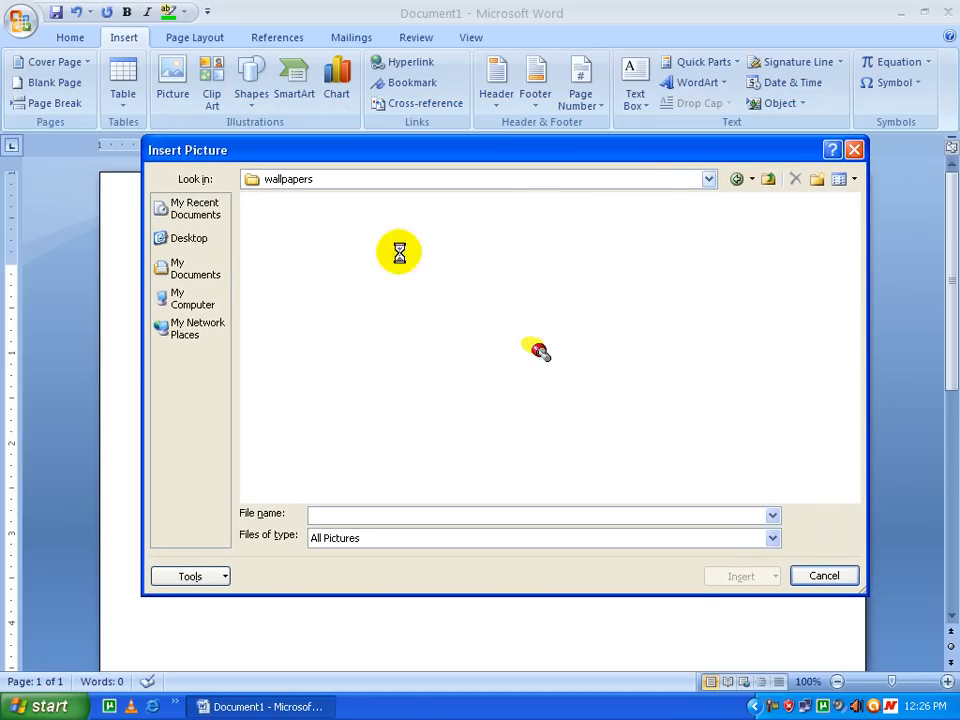
double_click(532, 333)
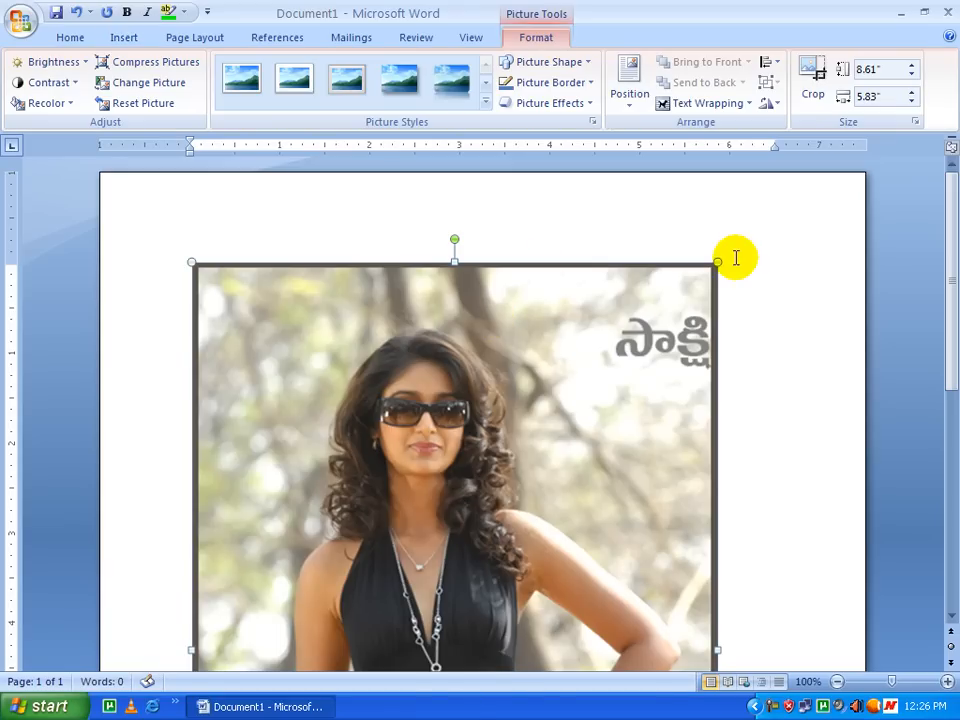
drag(718, 265, 407, 553)
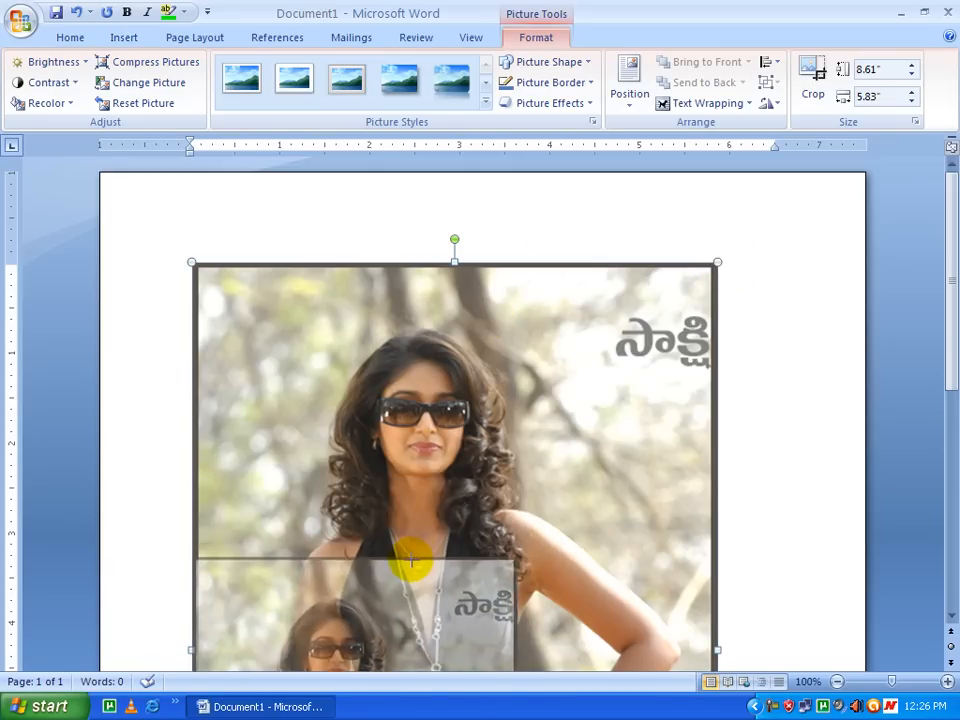
drag(516, 262, 359, 493)
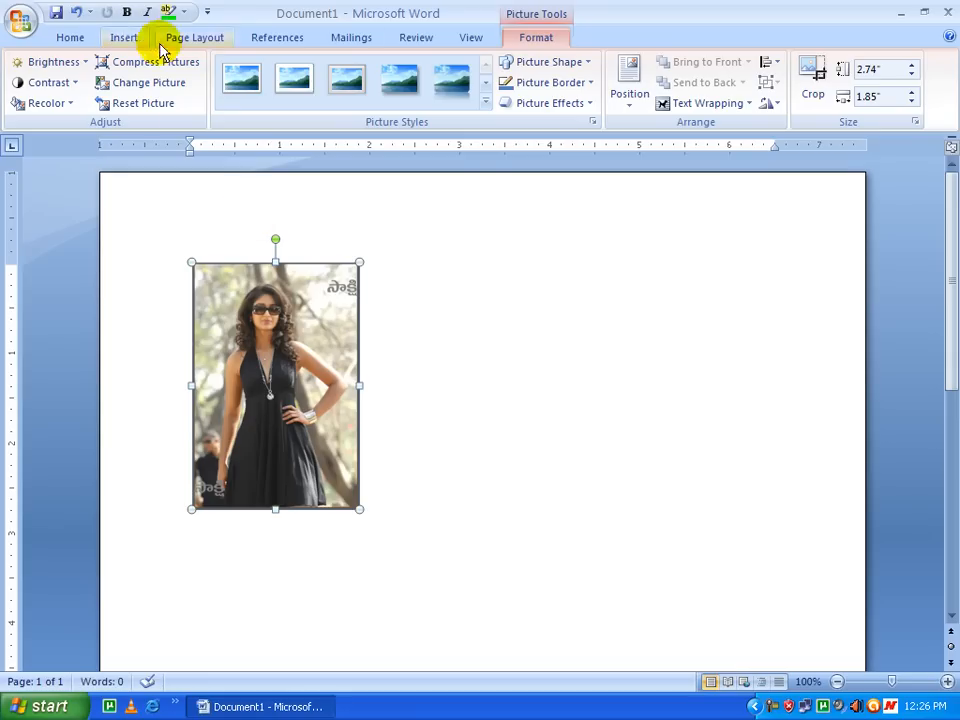
- Add a caption below the picture using a new custom label with the pictured person's first name
click(280, 40)
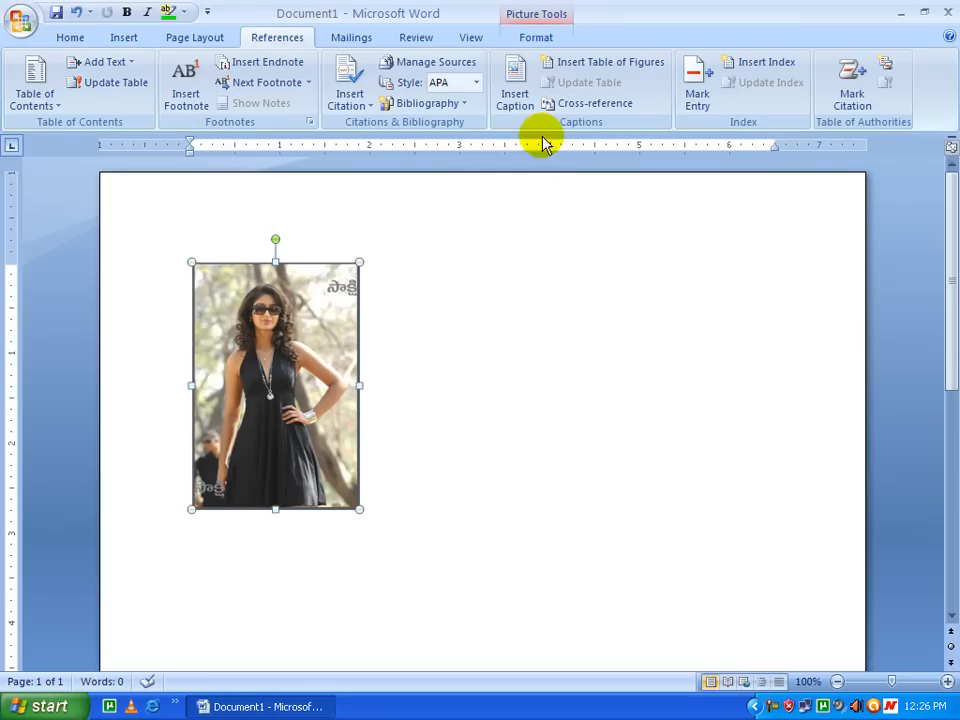
click(517, 100)
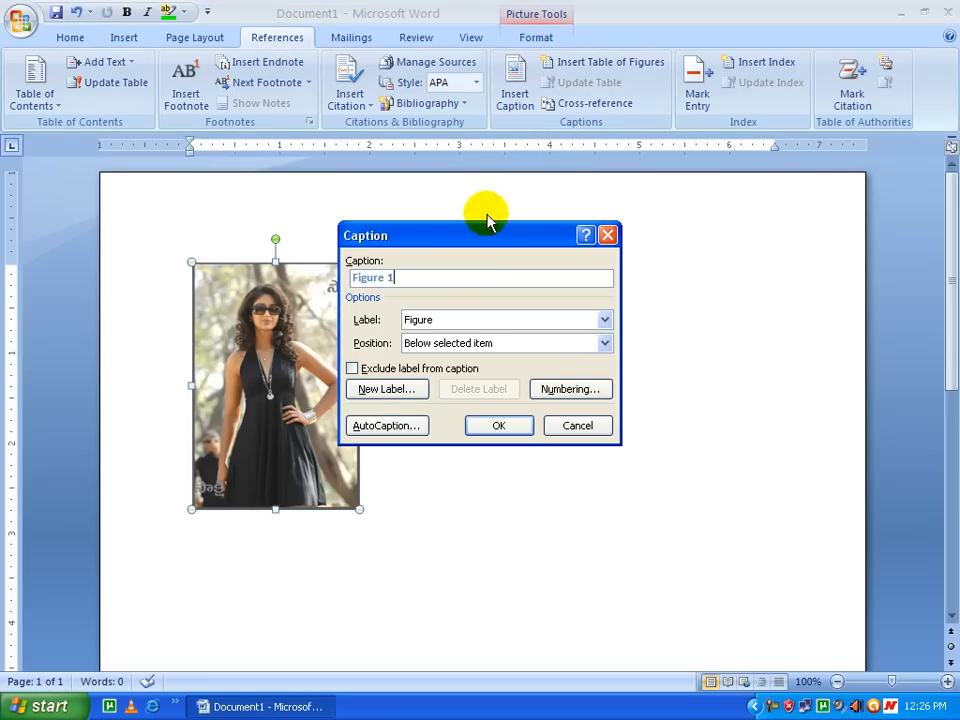
drag(487, 222, 654, 247)
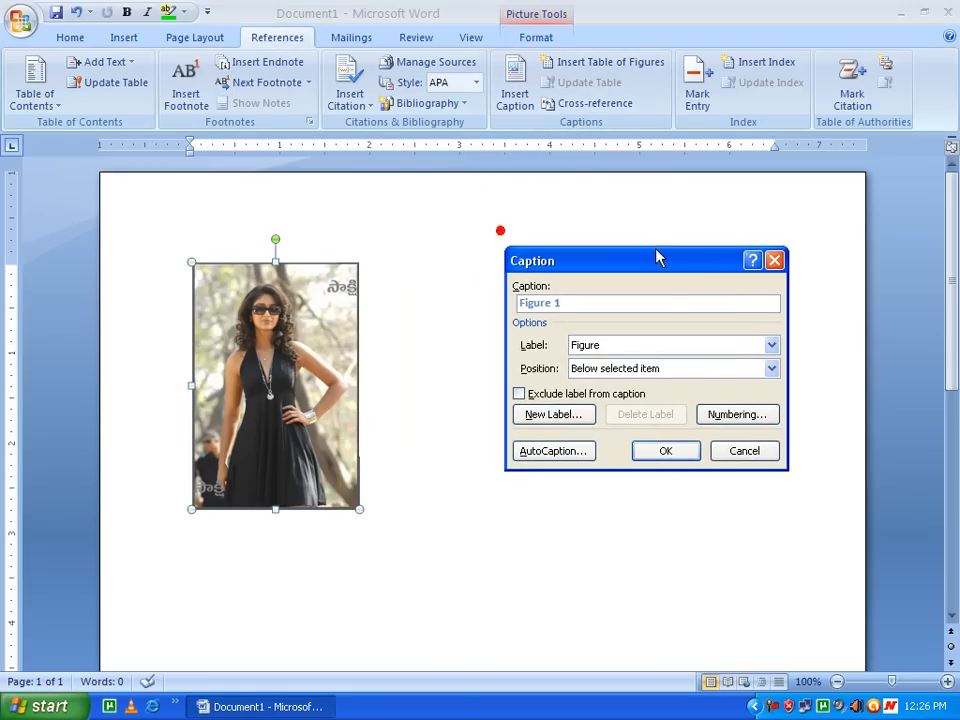
click(566, 419)
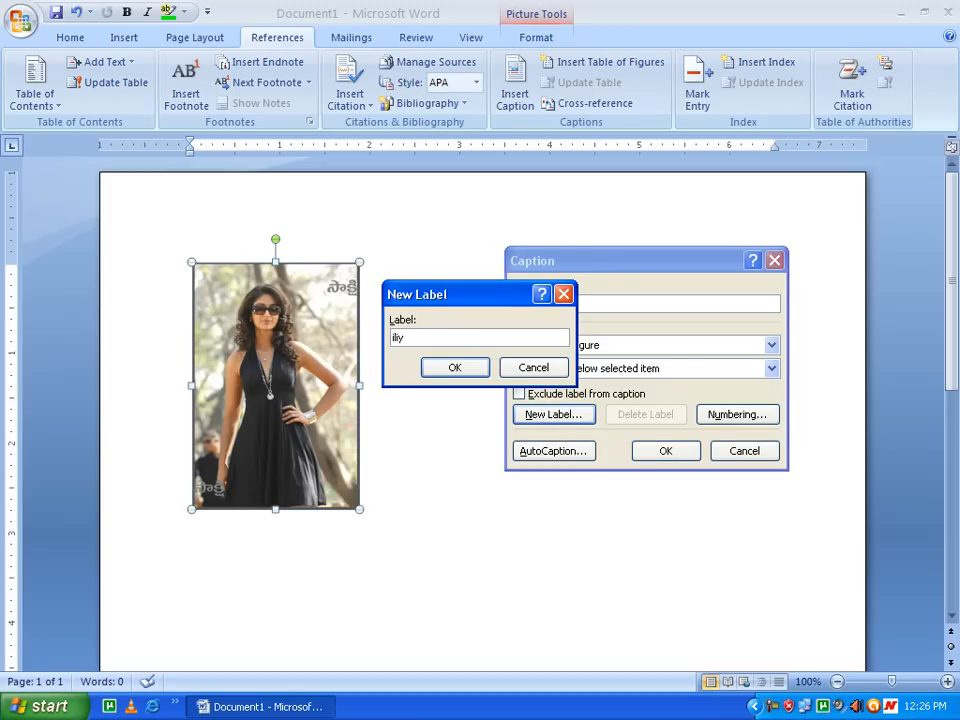
text(iliana)
click(424, 366)
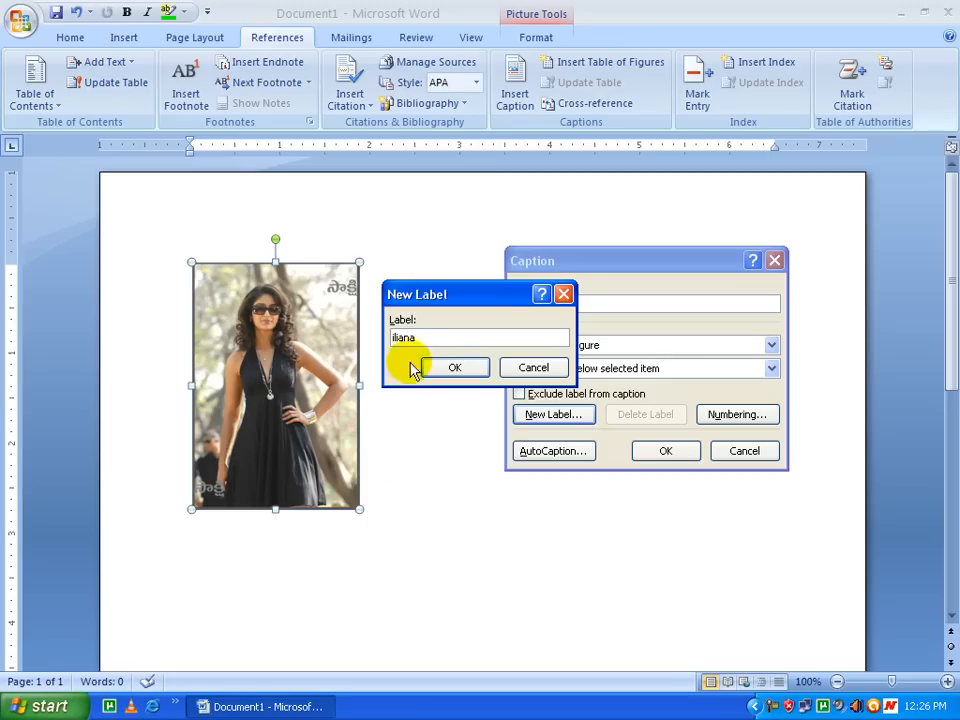
click(668, 452)
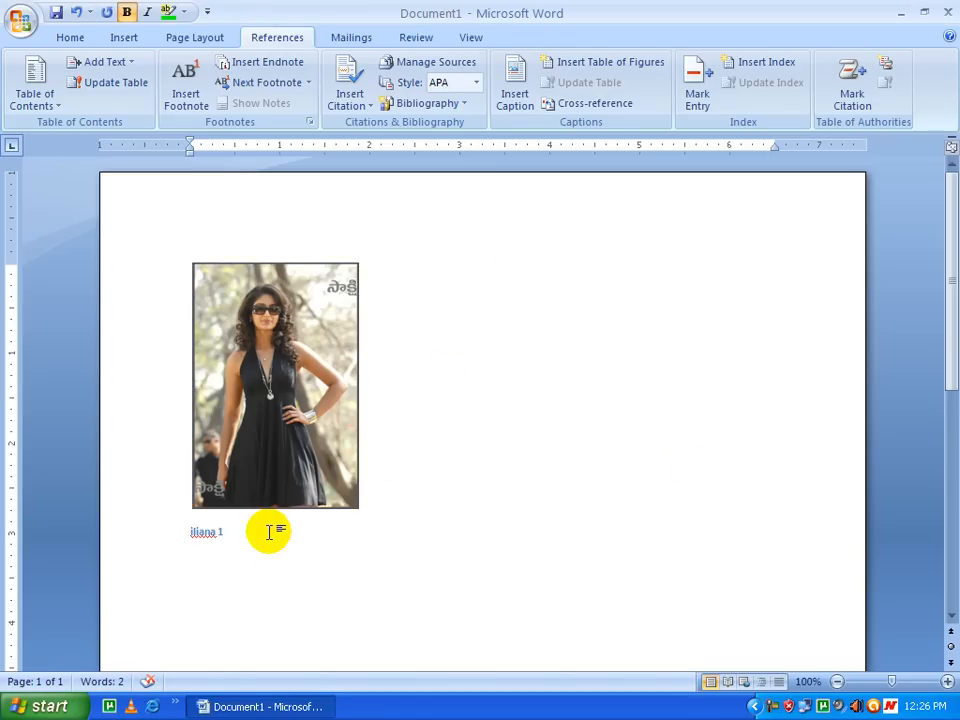
- Delete the caption below the picture and insert a page break after the picture
drag(270, 544, 116, 551)
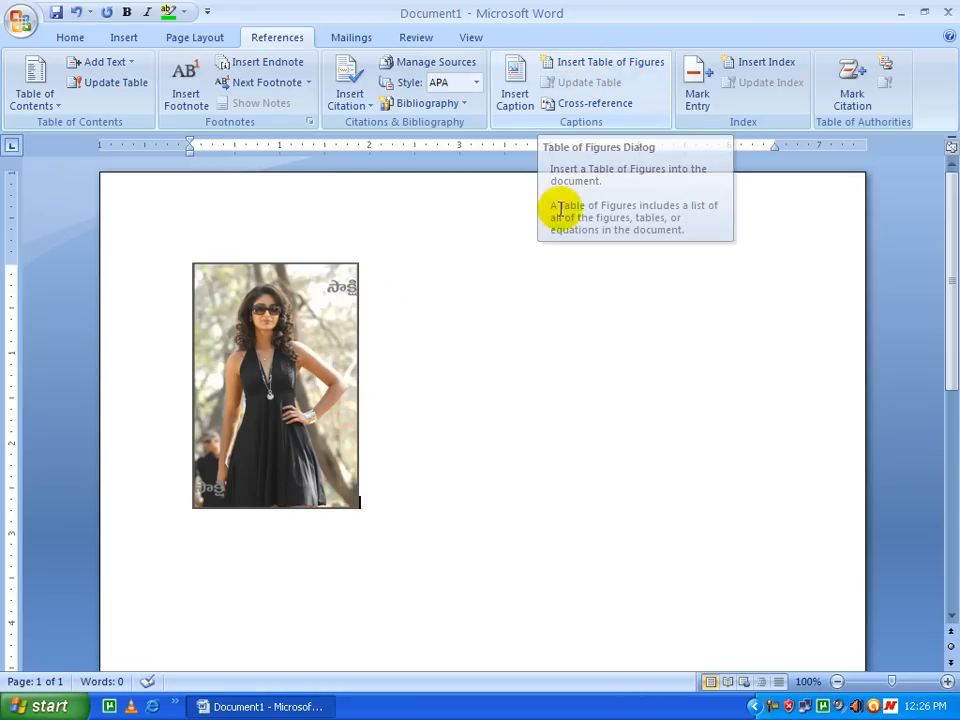
click(300, 451)
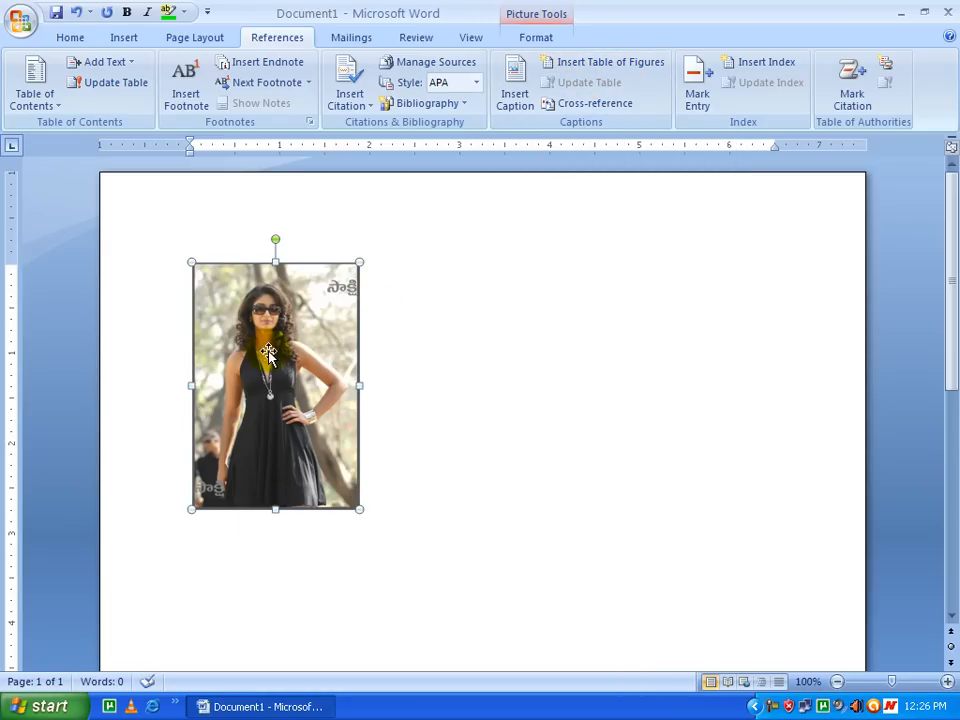
click(437, 450)
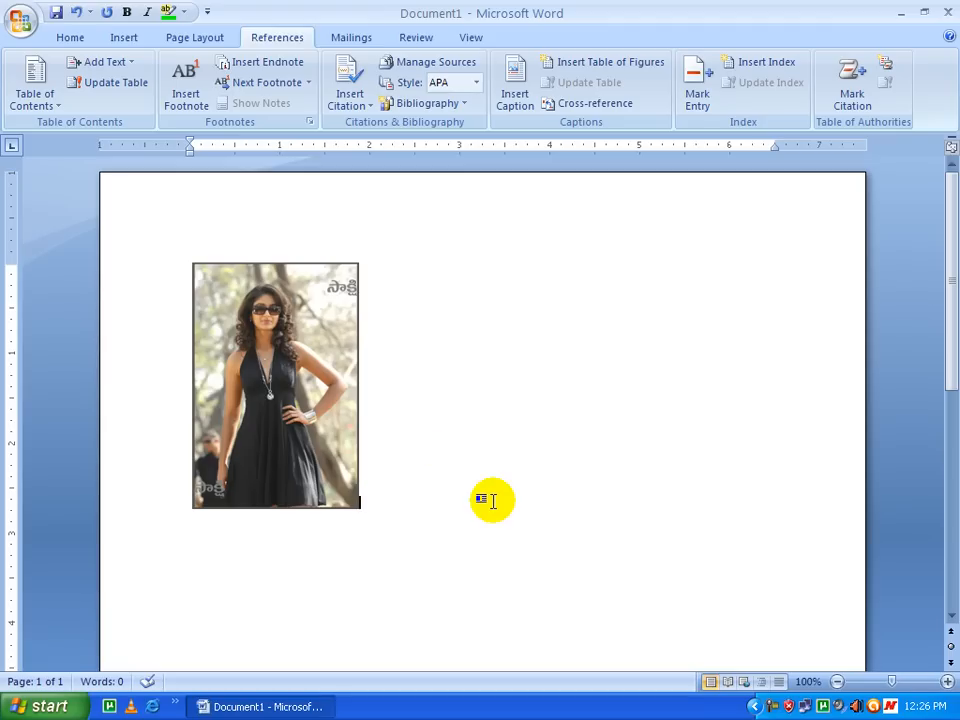
key(ctrl+Return)
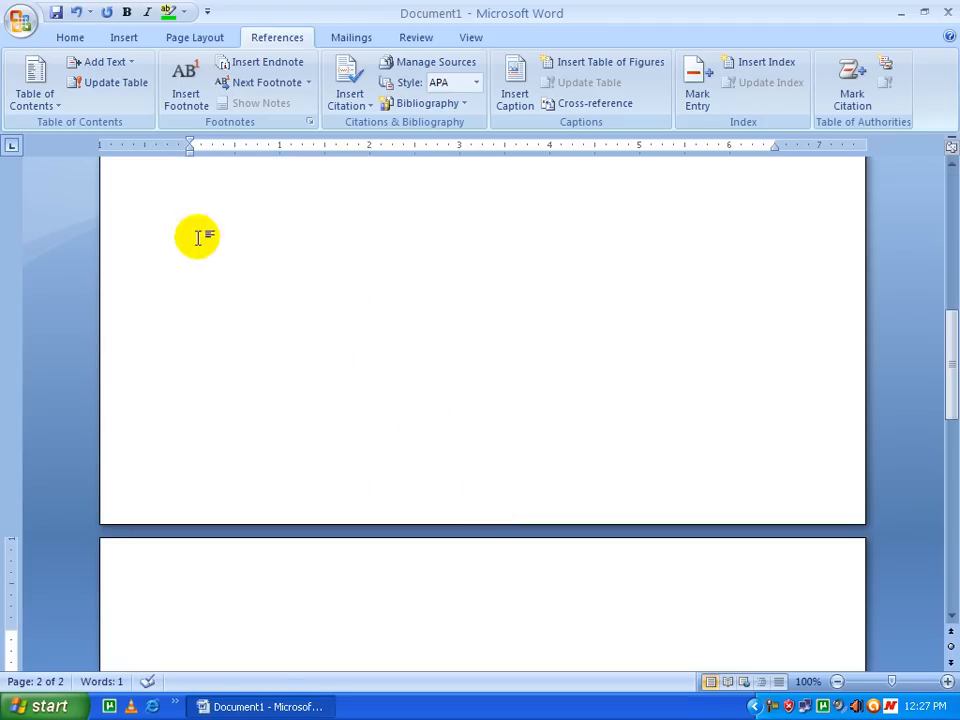
- Insert the picture 0OhtK from the wallpapers folder on page 2 and shrink it to about 3.55" high by 2.63" wide
click(133, 40)
click(176, 90)
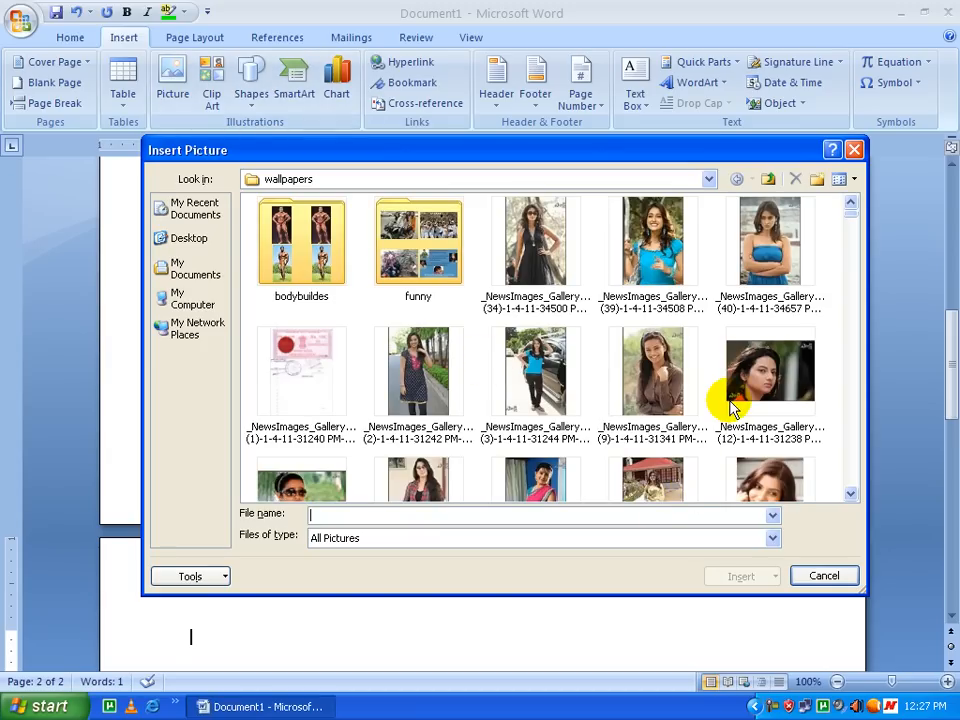
click(770, 482)
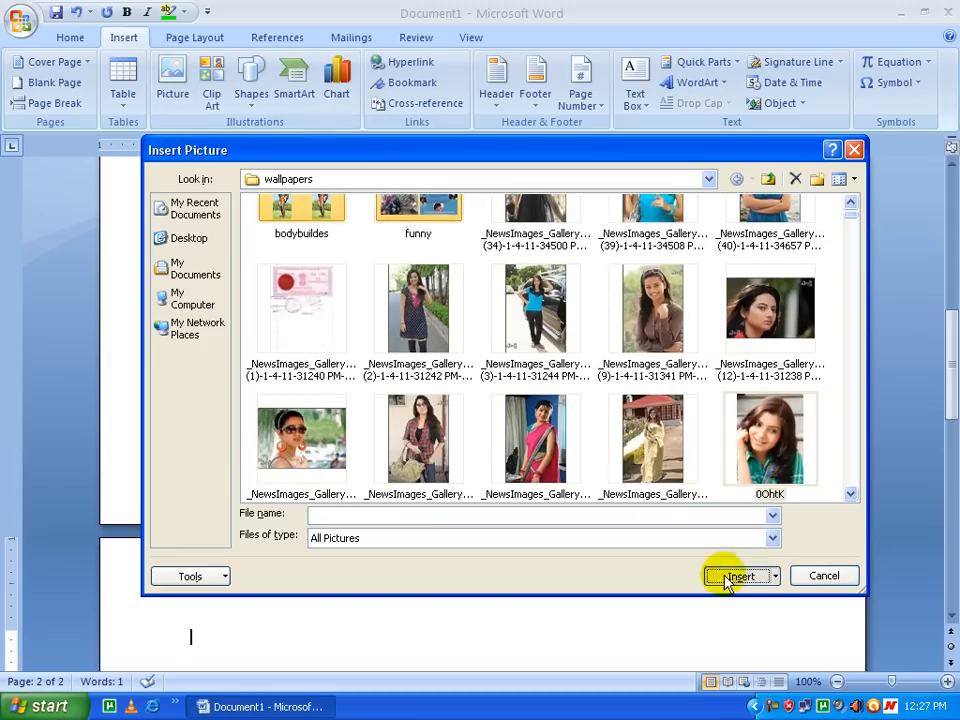
click(728, 579)
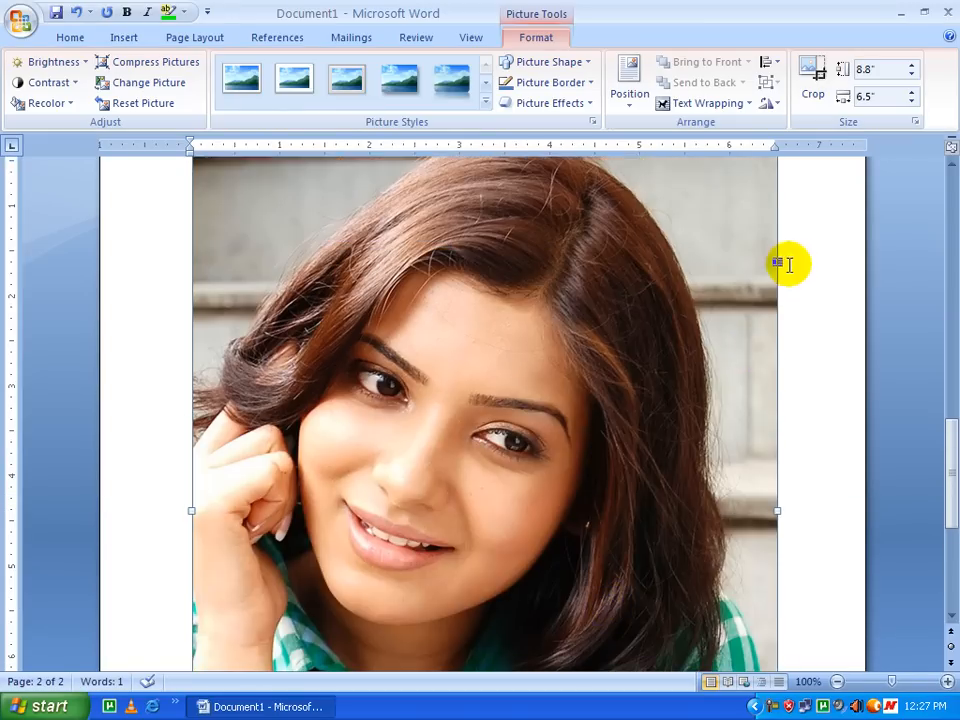
scroll(788, 264, up, 3)
drag(778, 252, 260, 690)
- Add a caption below the picture on page 1 using the Figure label
scroll(597, 461, up, 3)
scroll(597, 461, up, 20)
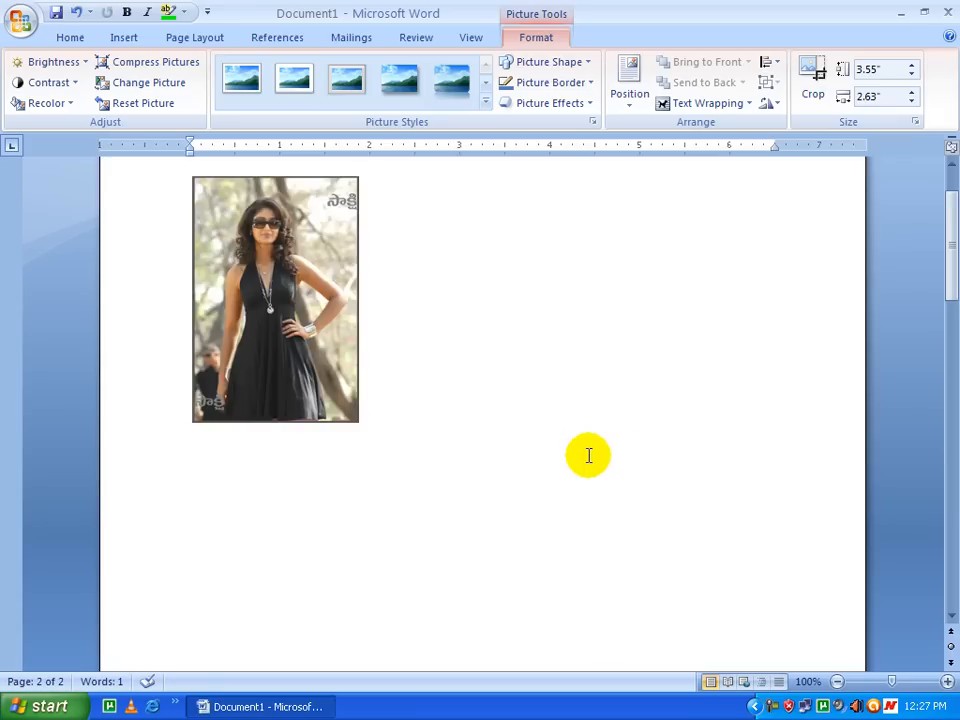
click(310, 443)
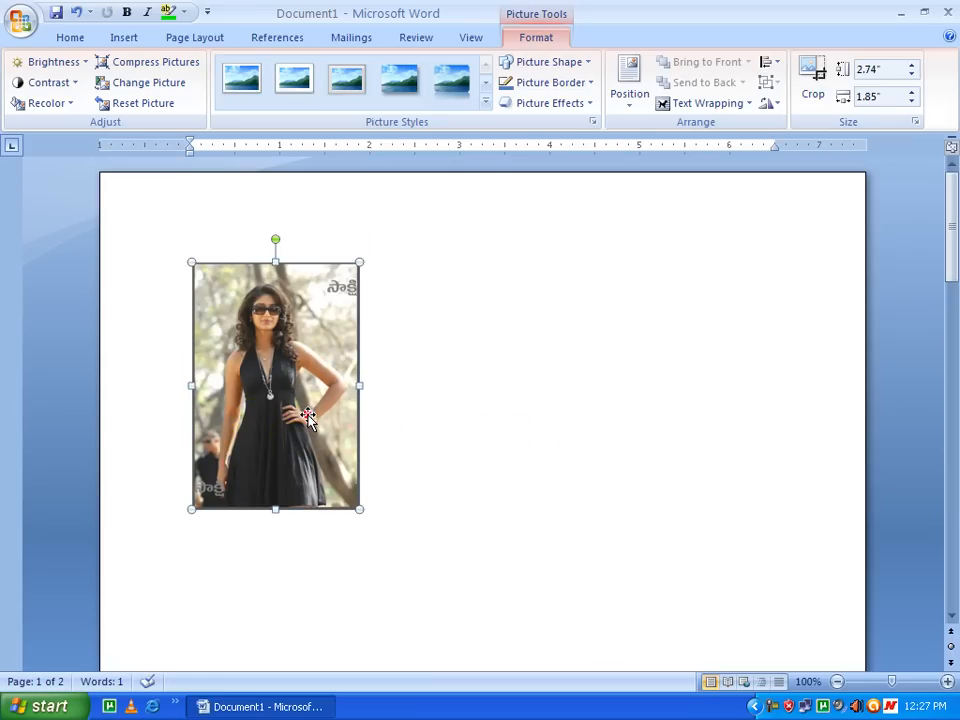
click(280, 38)
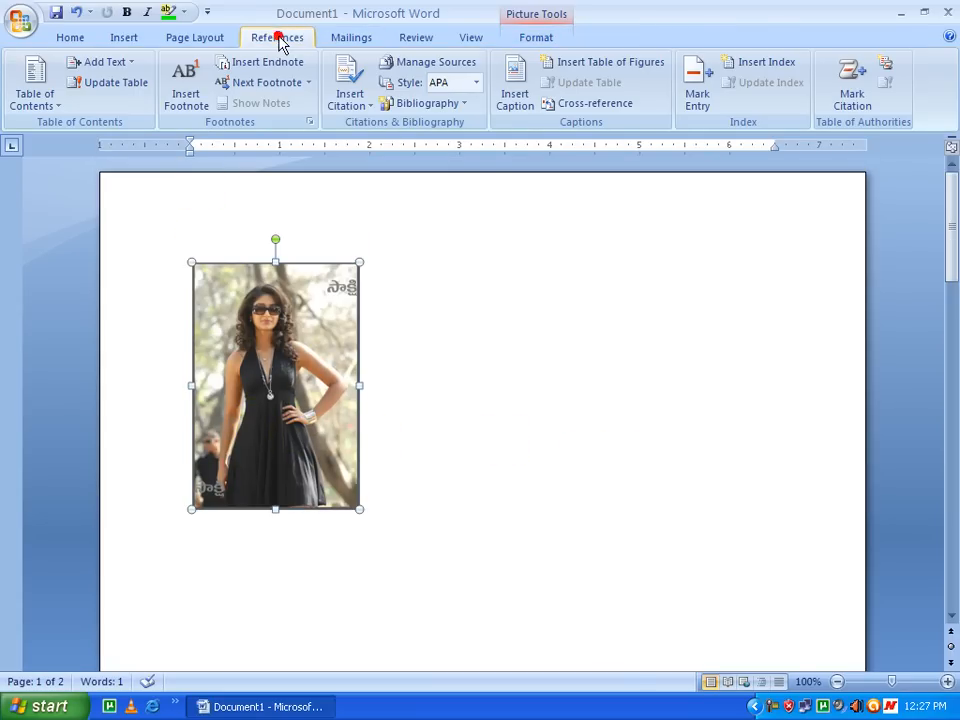
click(520, 75)
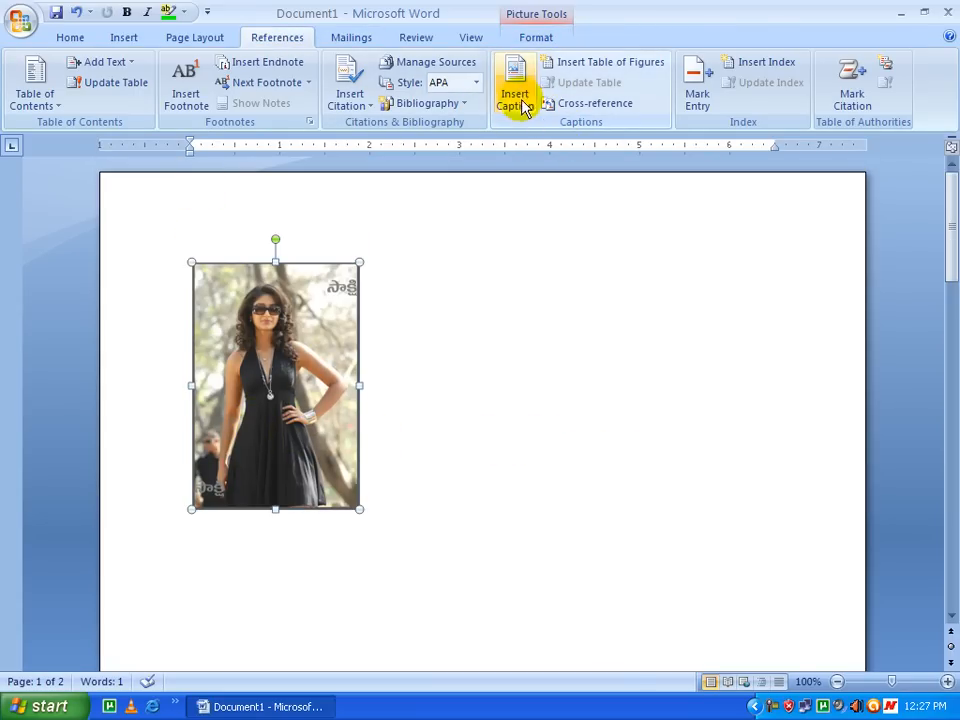
click(769, 345)
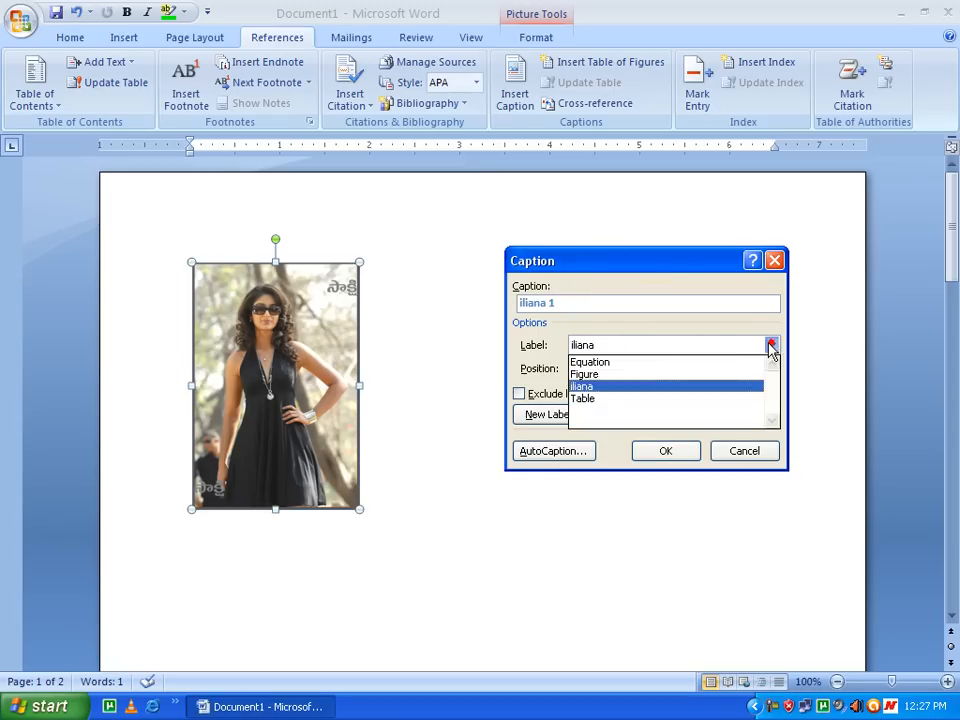
click(622, 376)
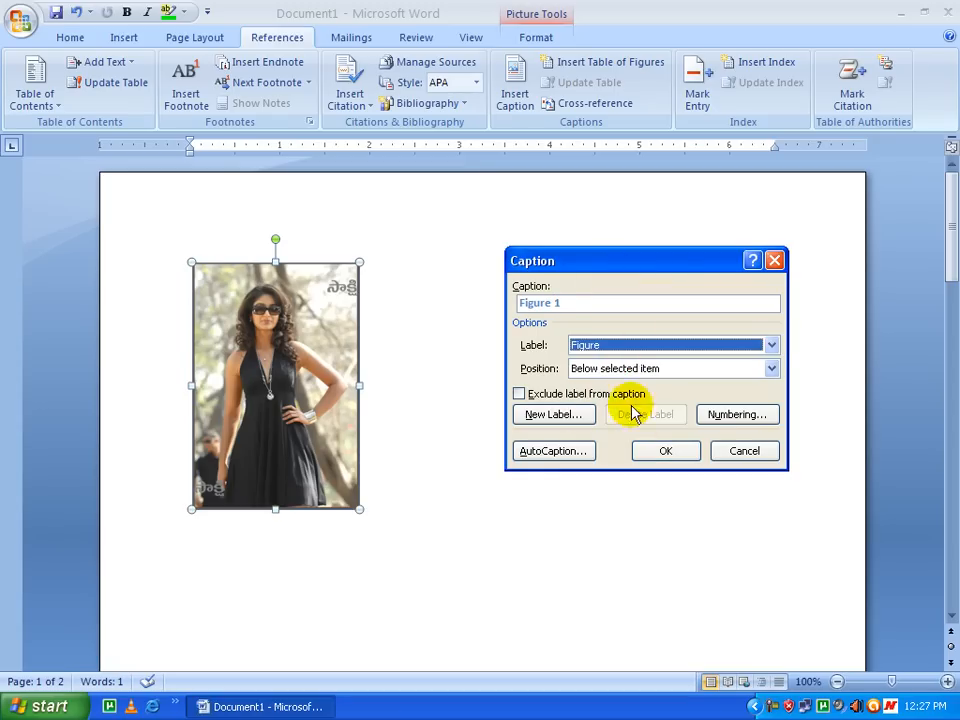
click(656, 450)
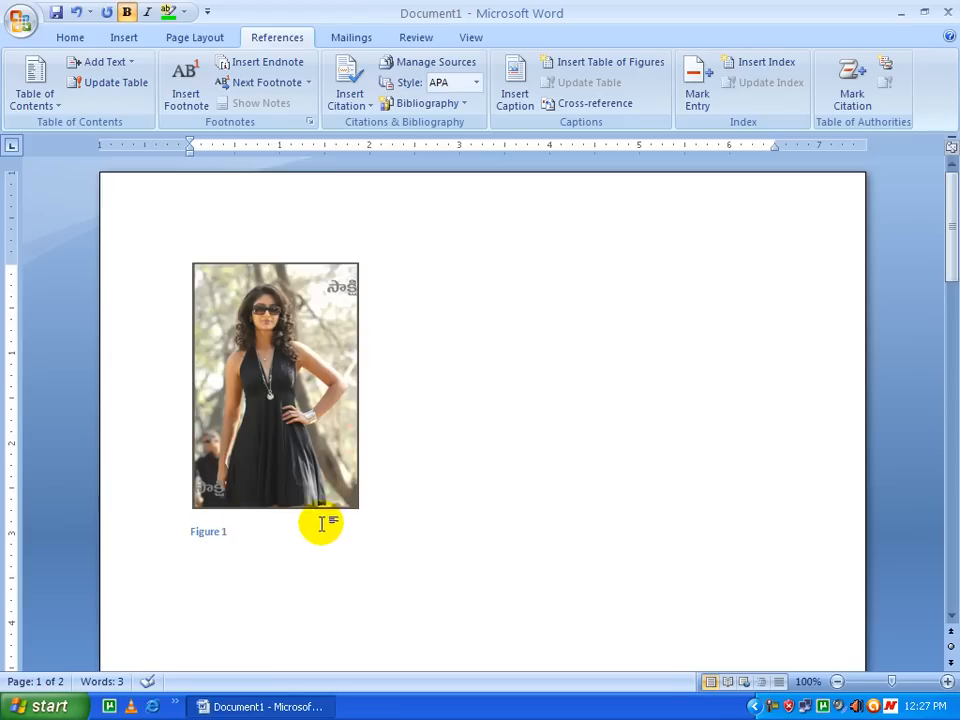
- Add a caption with the Figure label below the picture on page 2
scroll(330, 525, down, 10)
scroll(330, 526, down, 10)
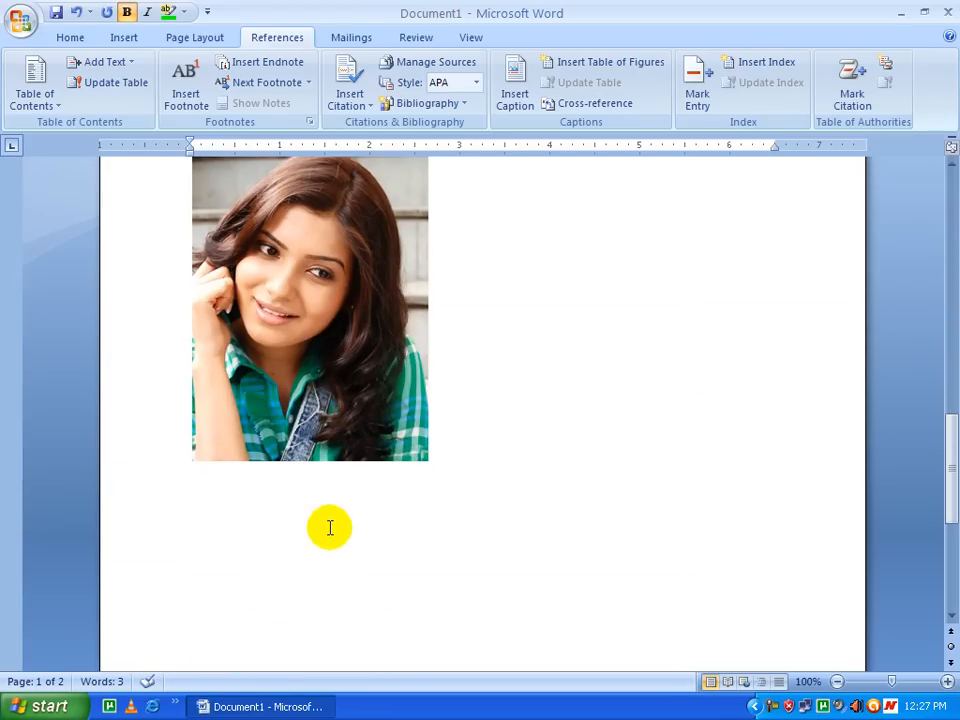
click(326, 400)
click(326, 400)
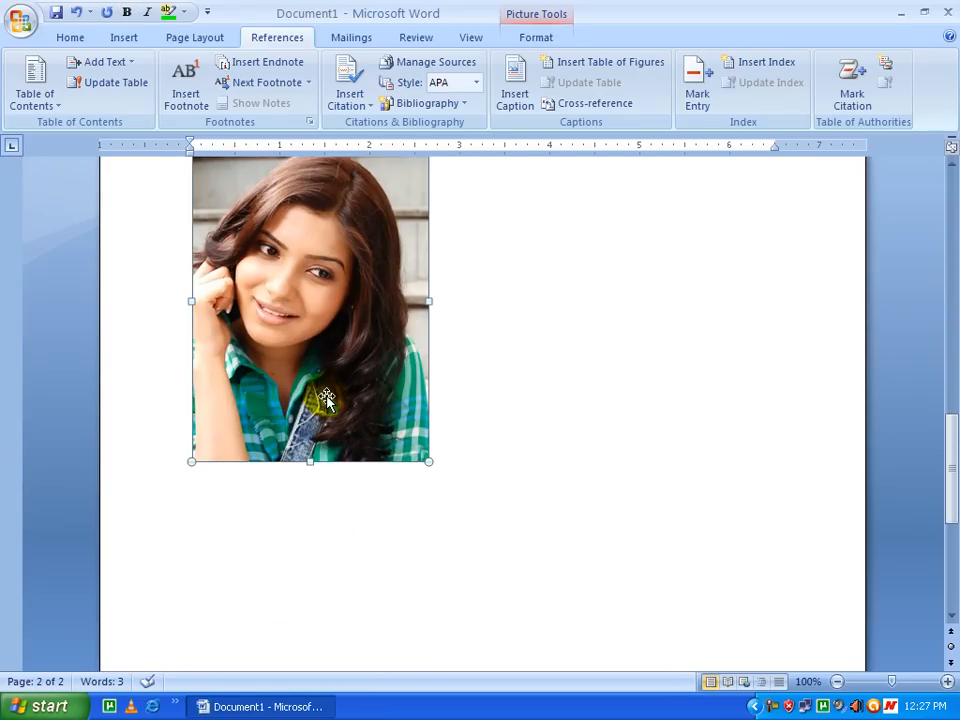
click(512, 88)
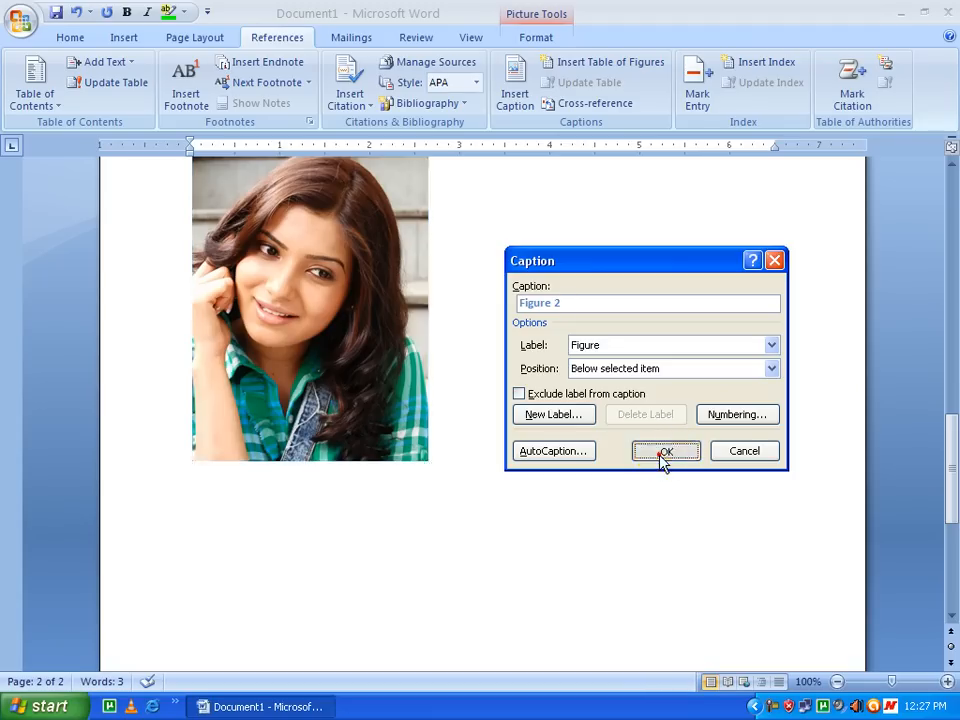
click(662, 451)
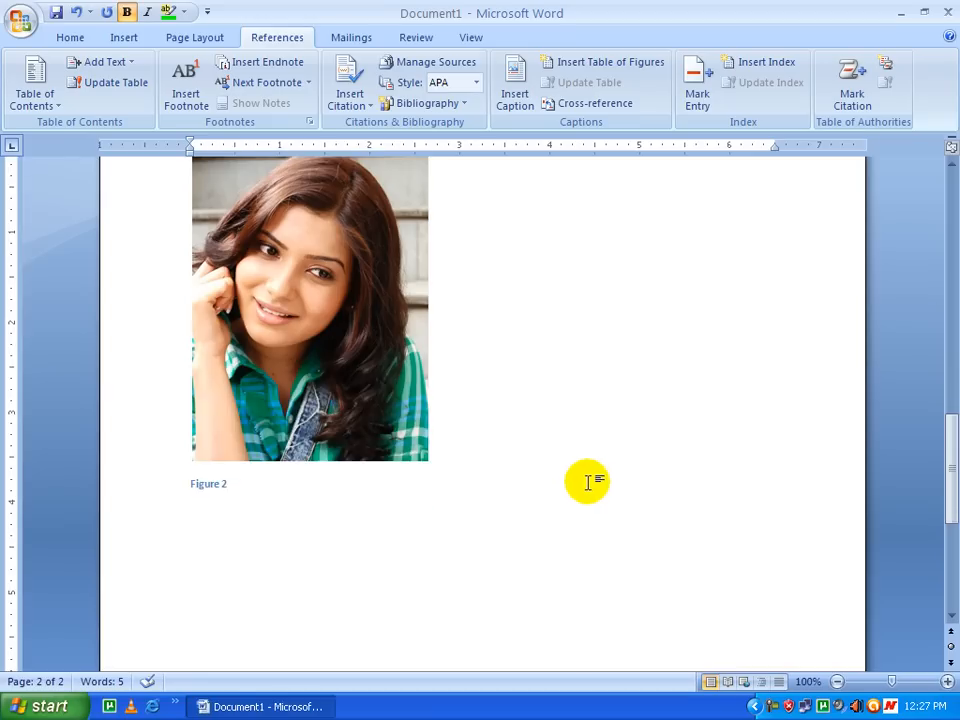
- Insert a table of figures below the Figure 1 caption with a dashed tab leader
scroll(588, 482, up, 3)
scroll(591, 482, up, 15)
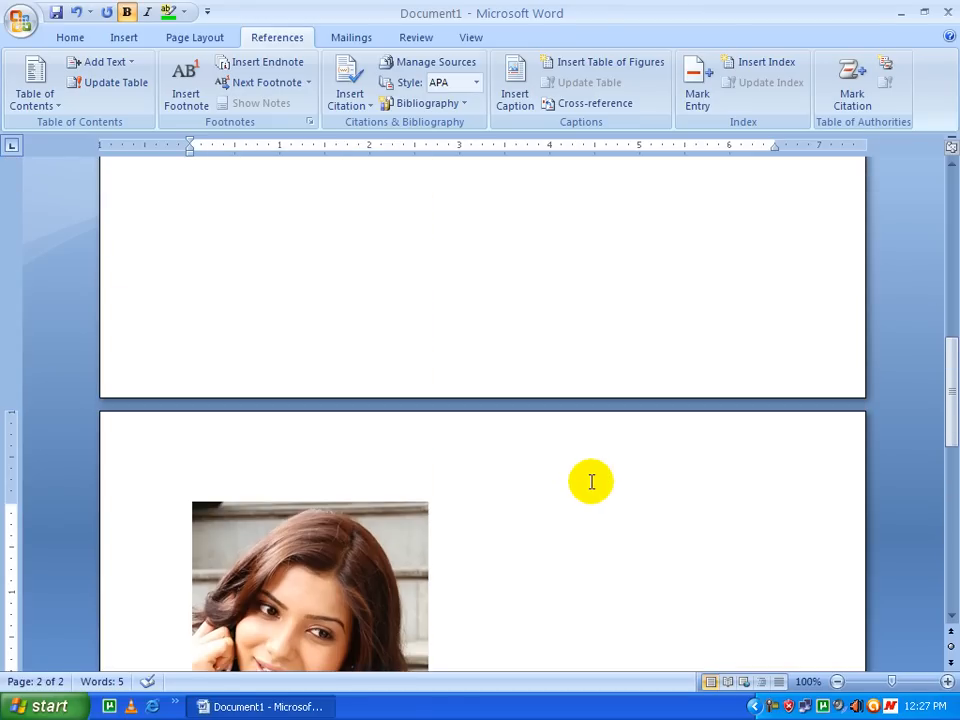
scroll(591, 482, up, 1)
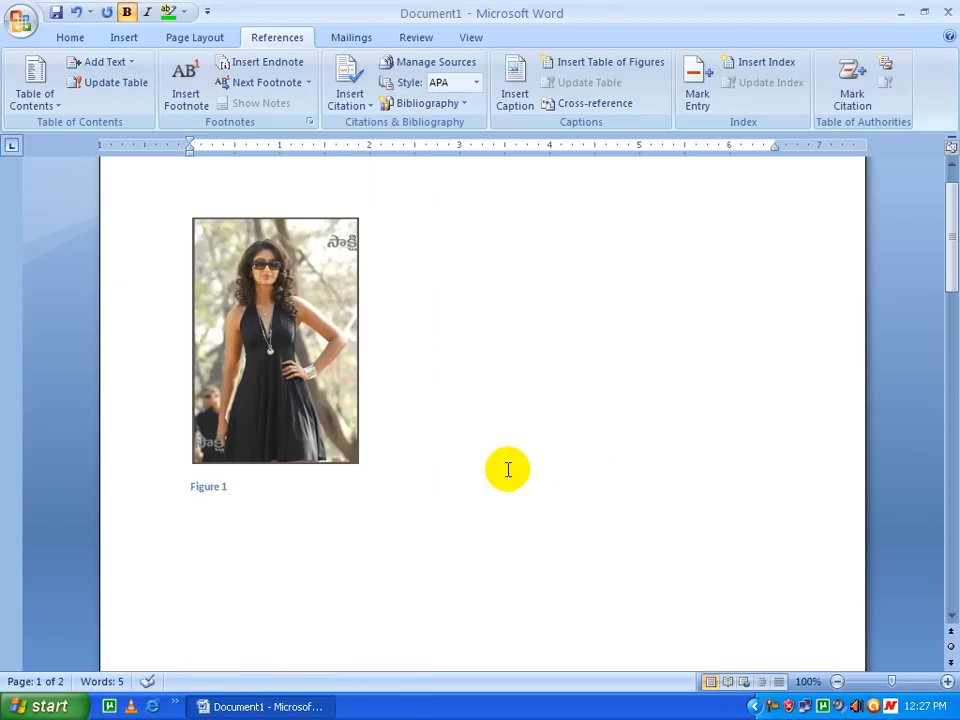
scroll(352, 490, down, 3)
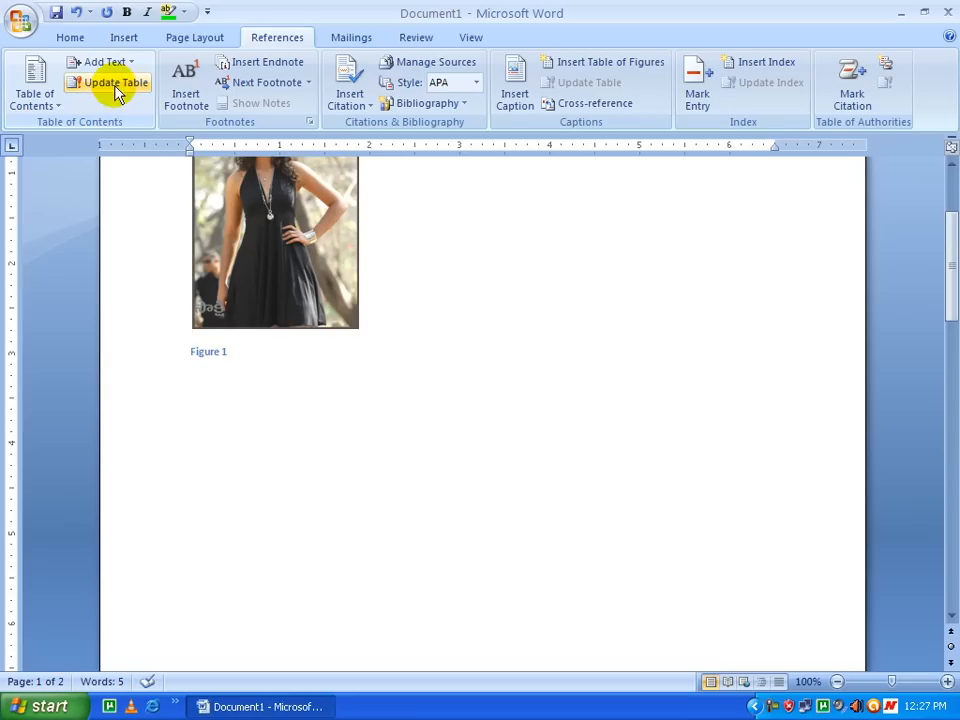
click(620, 76)
drag(497, 146, 653, 125)
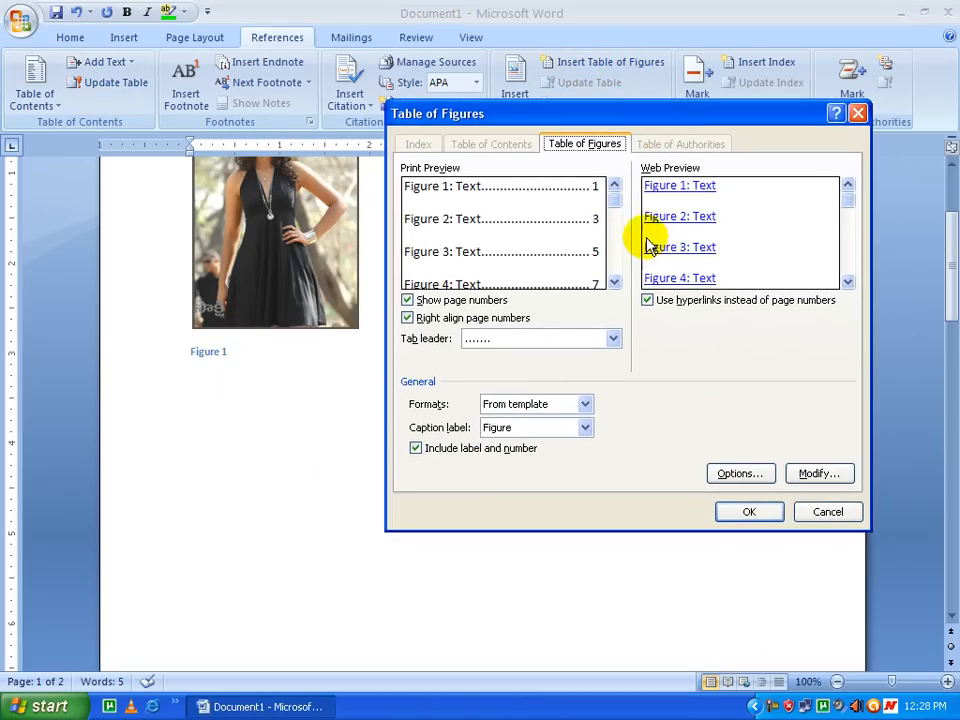
click(609, 339)
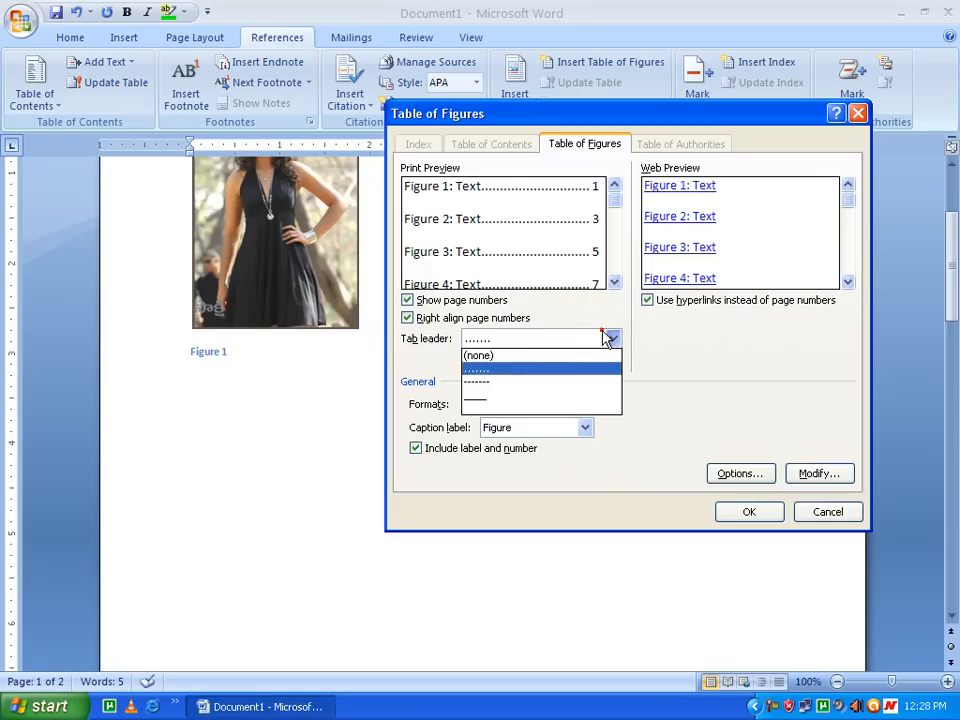
click(550, 383)
click(741, 512)
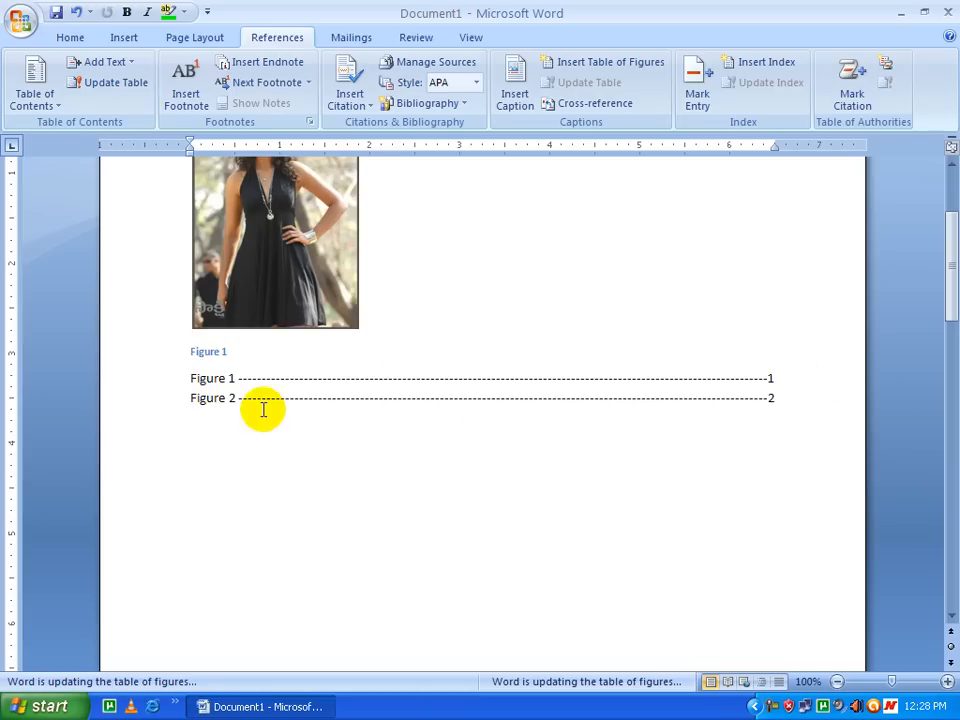
- Move the second picture and its caption from page 2 to page 1, directly below the table of figures
scroll(740, 393, down, 18)
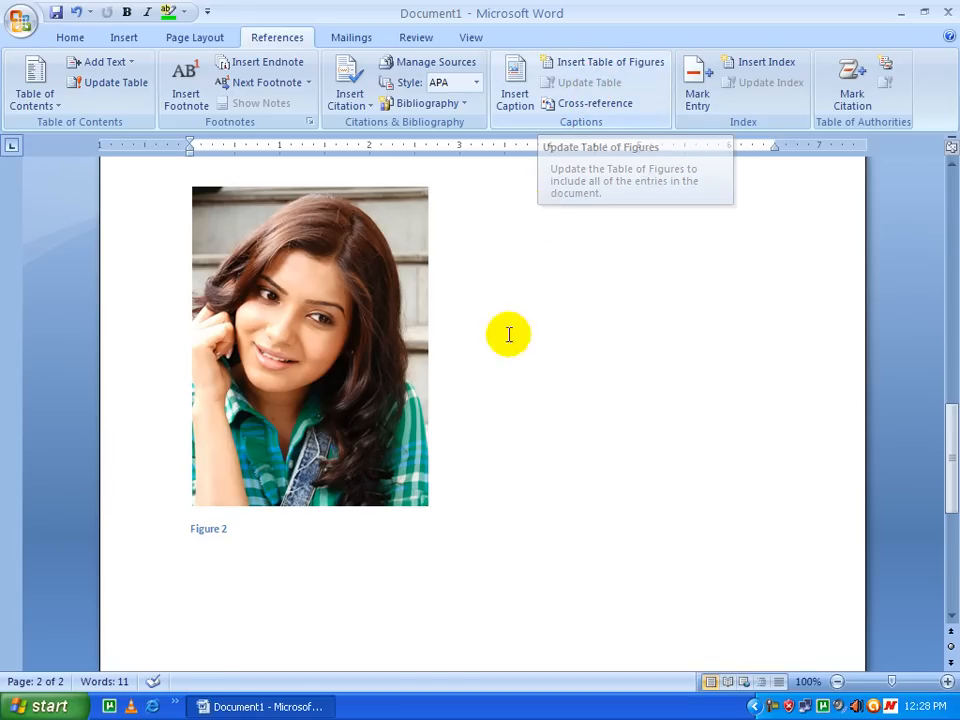
scroll(480, 400, up, 1)
drag(155, 574, 154, 403)
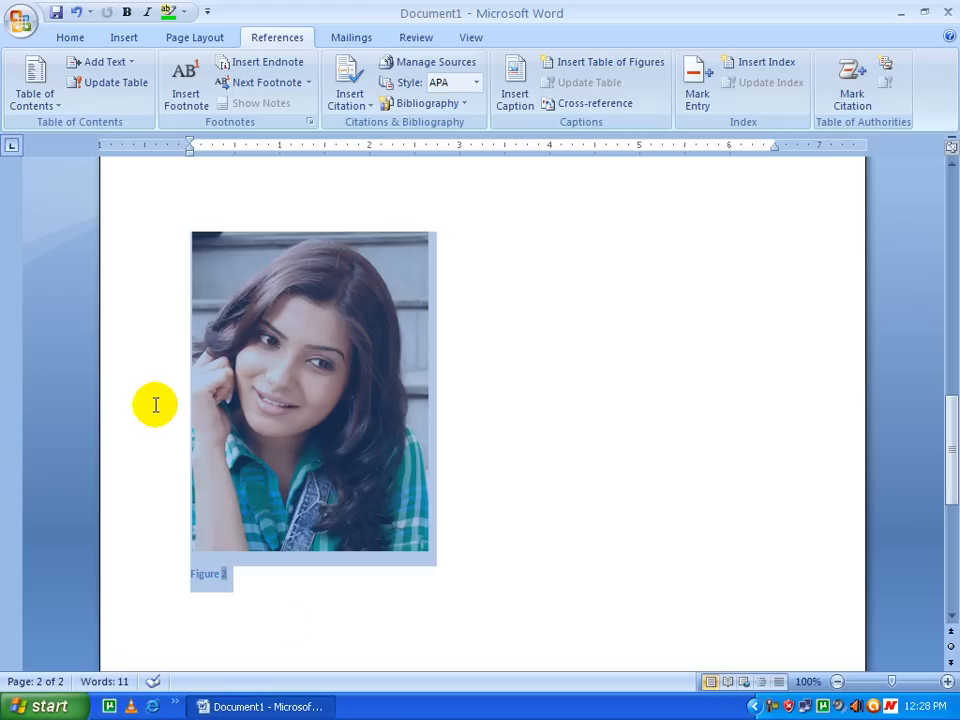
click(291, 381)
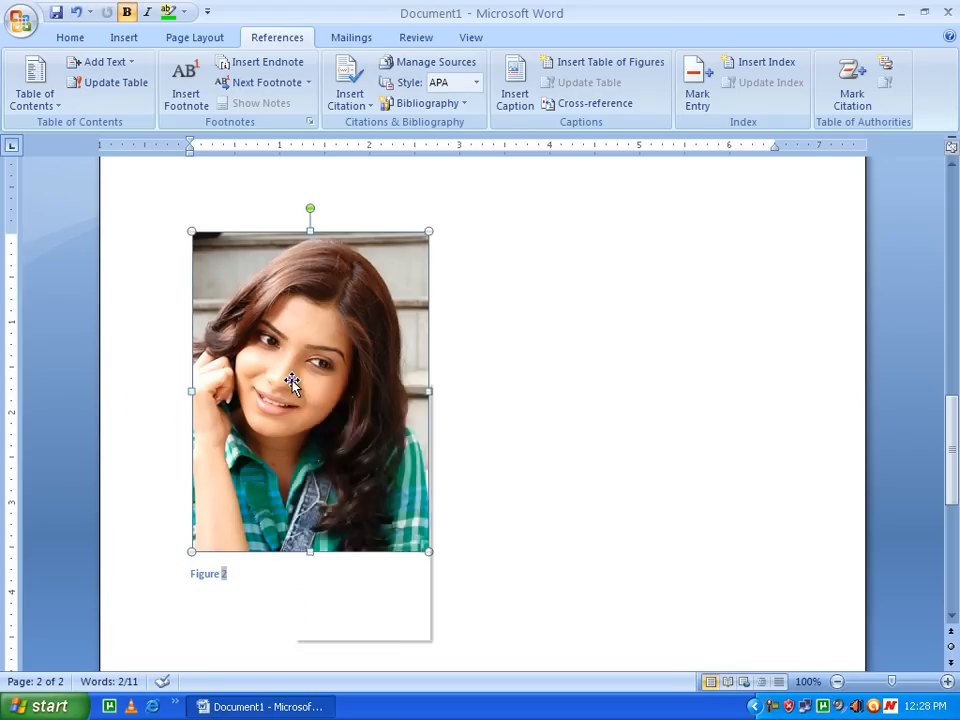
right_click(293, 381)
key(Escape)
drag(430, 662, 120, 321)
key(Delete)
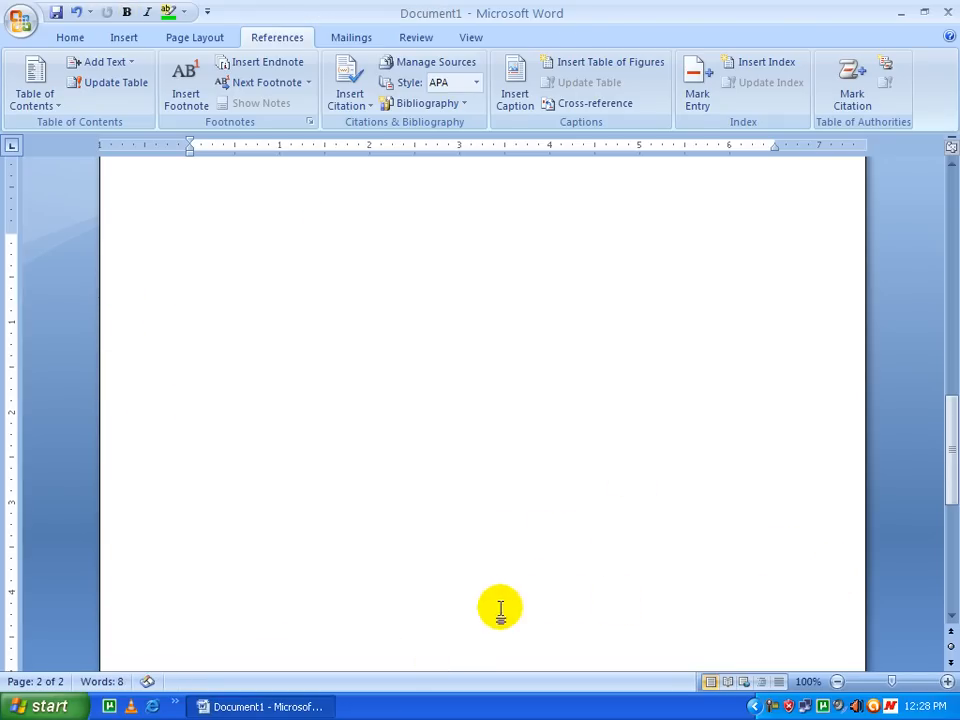
scroll(534, 598, up, 2)
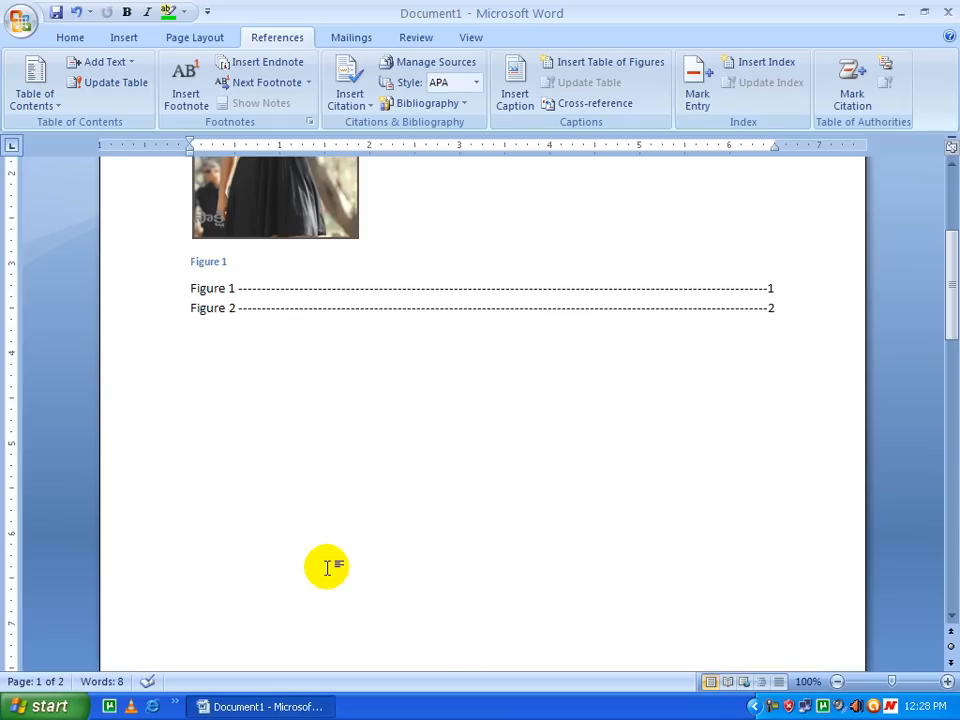
key(ctrl+v)
- Update the table of figures, refreshing the page numbers only
scroll(413, 560, up, 8)
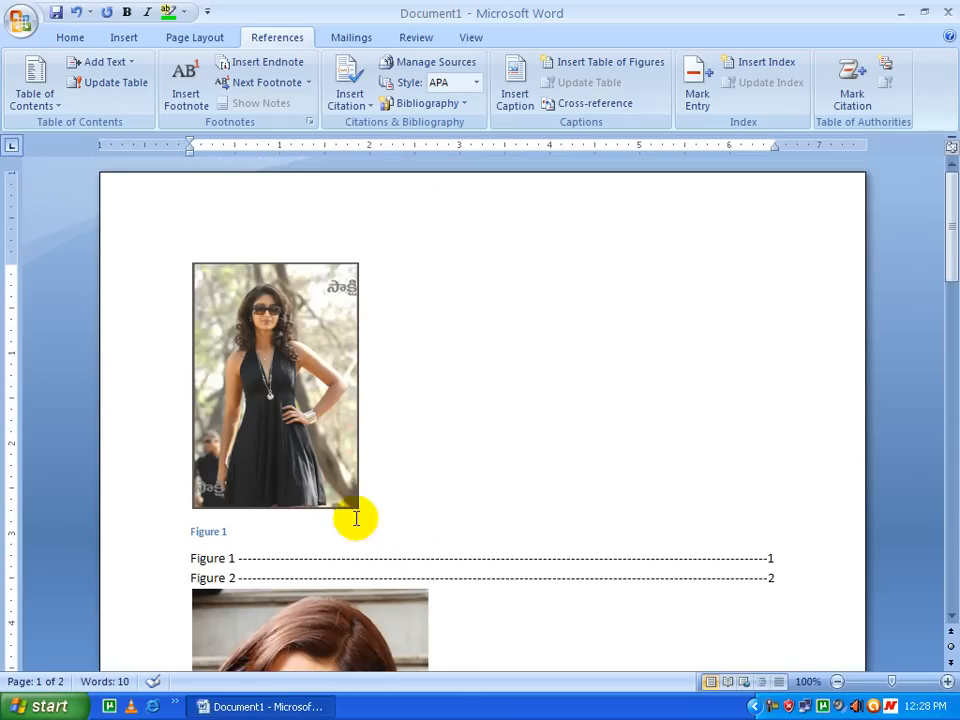
scroll(356, 518, down, 5)
scroll(371, 471, up, 2)
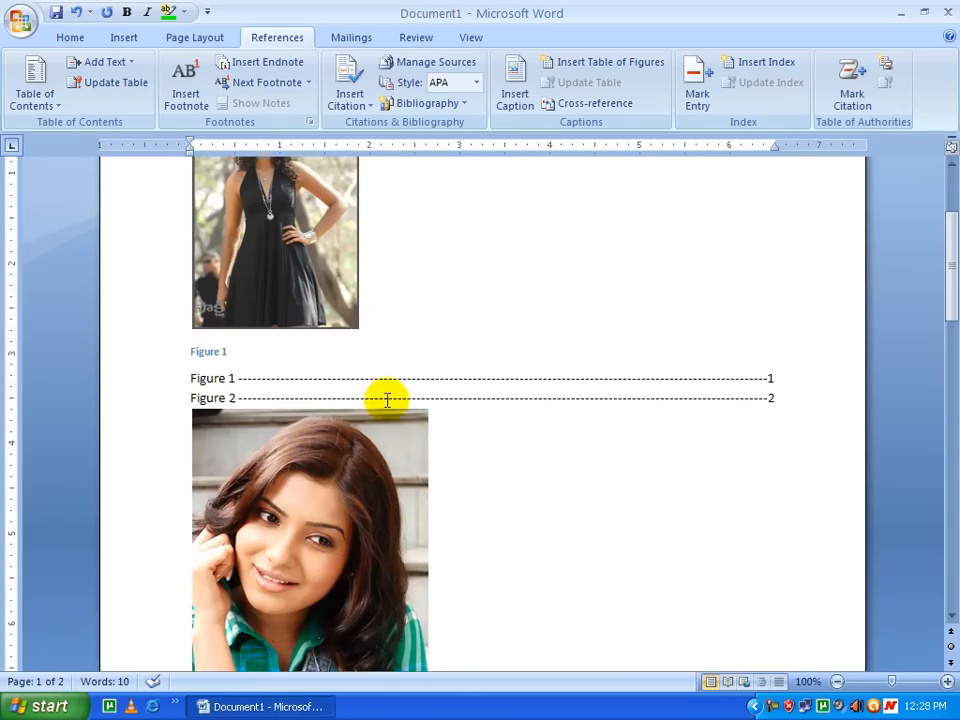
scroll(387, 399, up, 3)
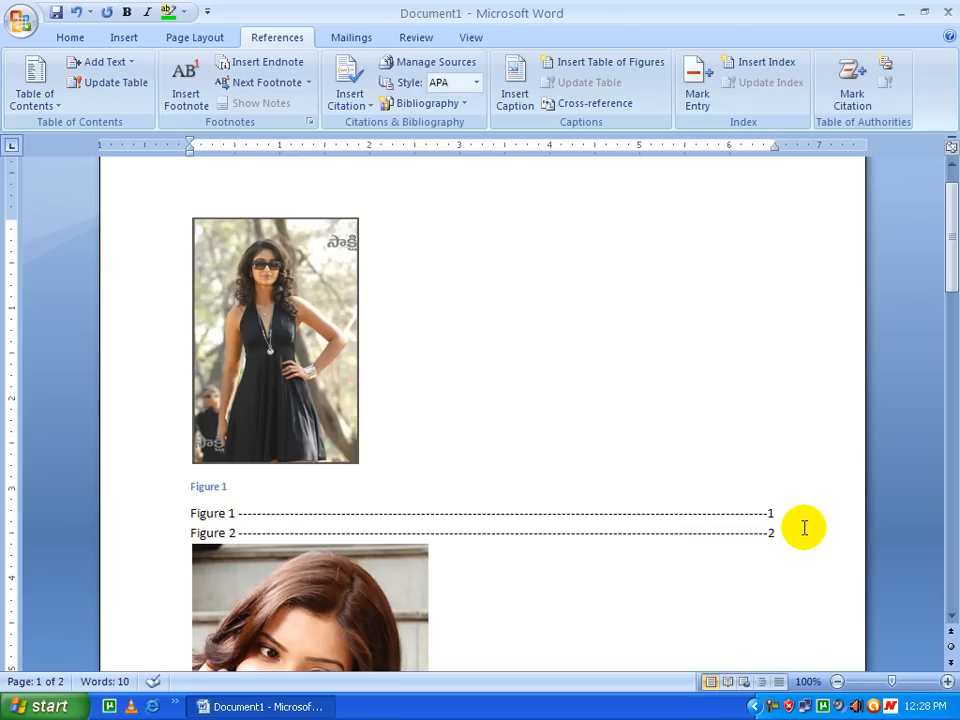
click(571, 530)
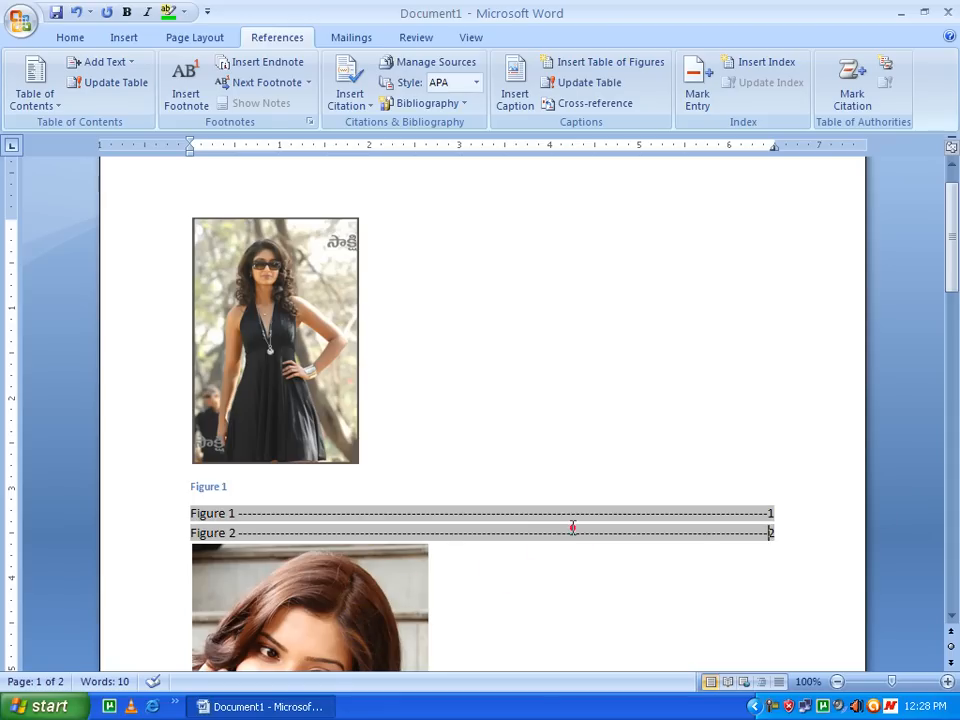
click(588, 82)
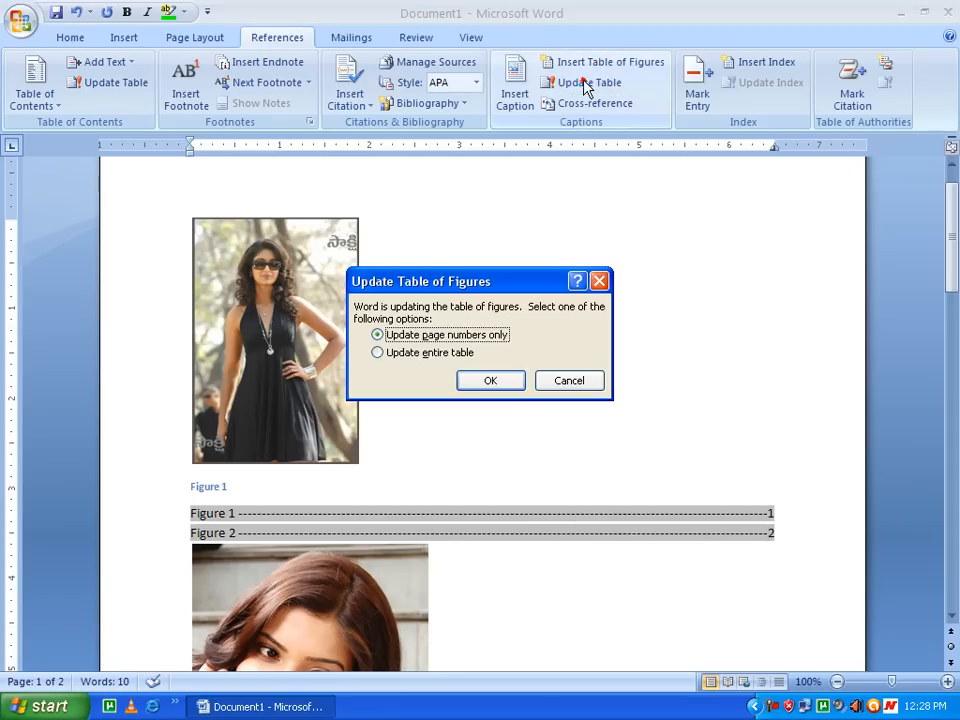
click(482, 382)
- Check the updated table against the moved picture and delete the document's entire content
scroll(641, 392, down, 2)
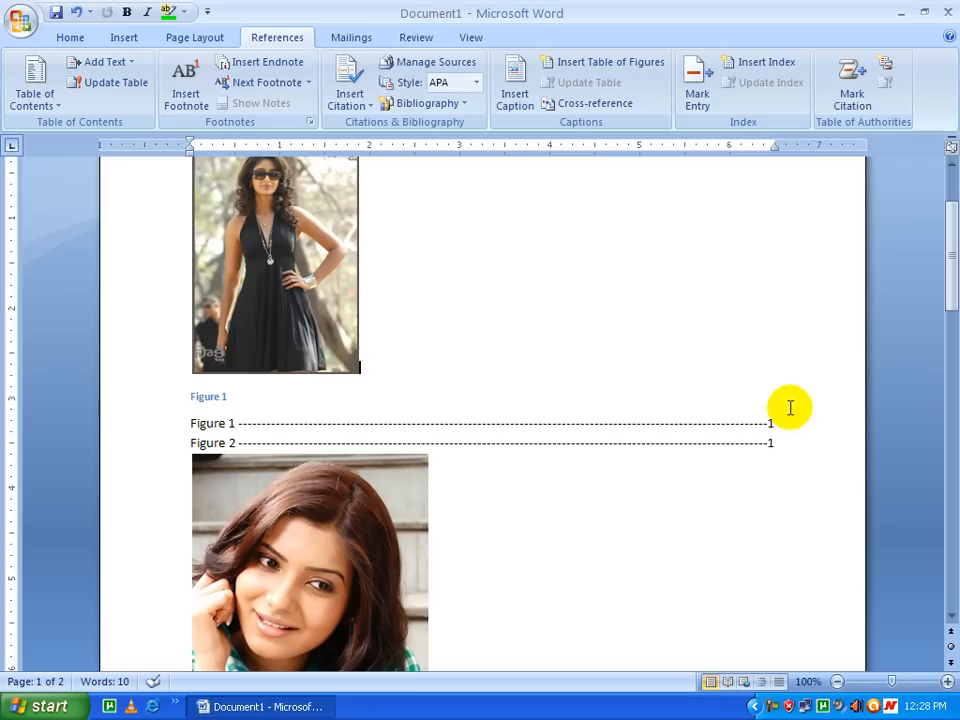
scroll(712, 483, down, 2)
scroll(690, 480, down, 10)
scroll(658, 476, up, 12)
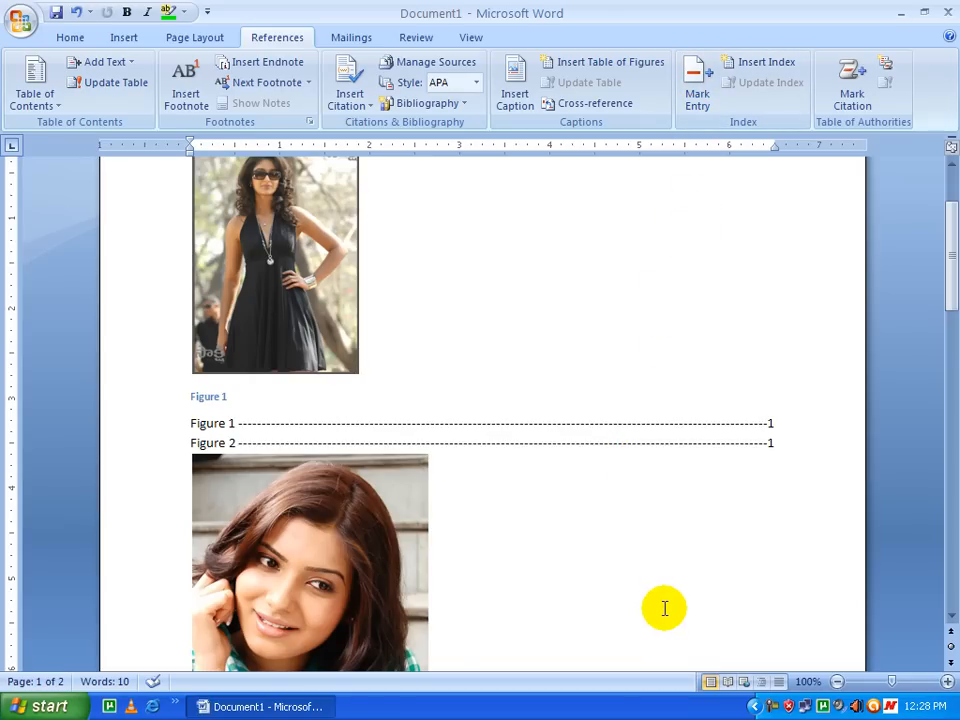
key(ctrl+a)
key(Delete)
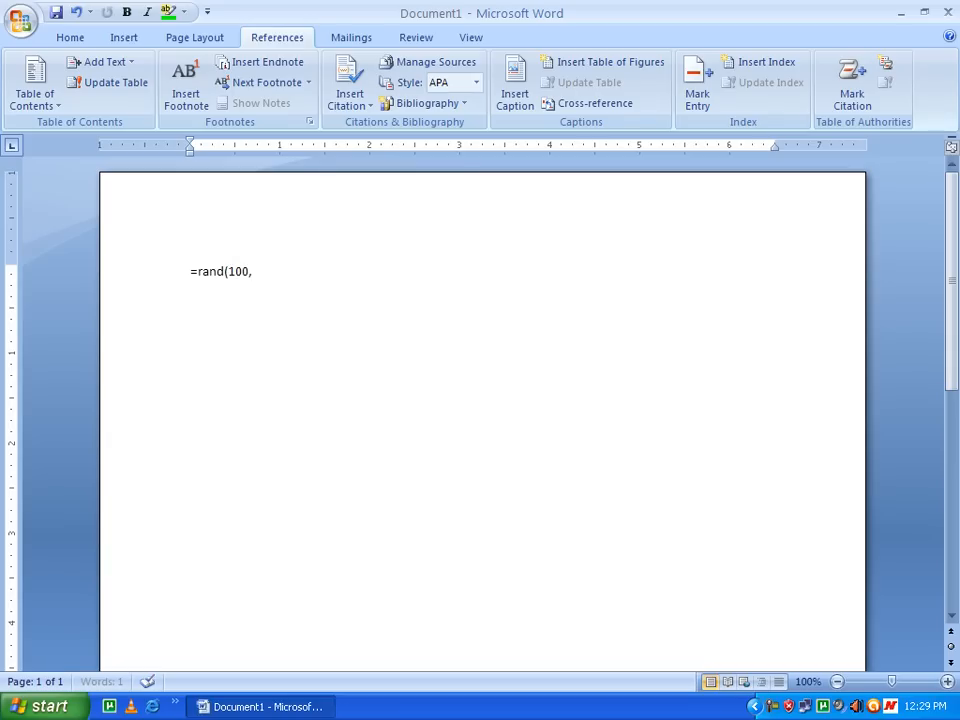
- Fill the empty document with sample text using =rand(100,1) and return to the first page
text(=rand(100,1))
key(Return)
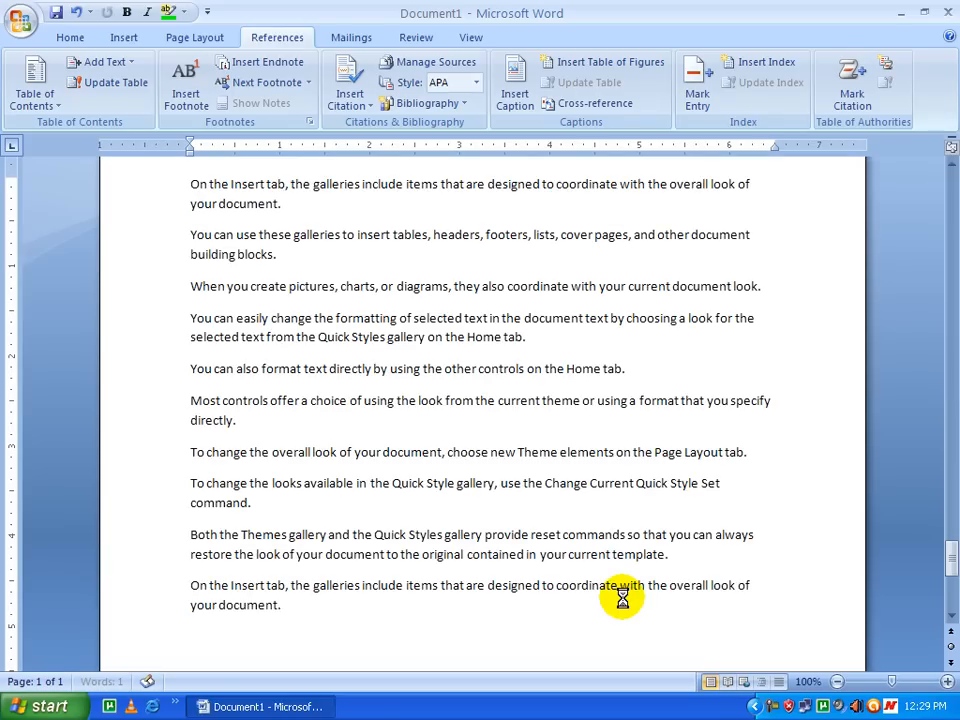
scroll(786, 604, up, 3)
drag(954, 540, 951, 182)
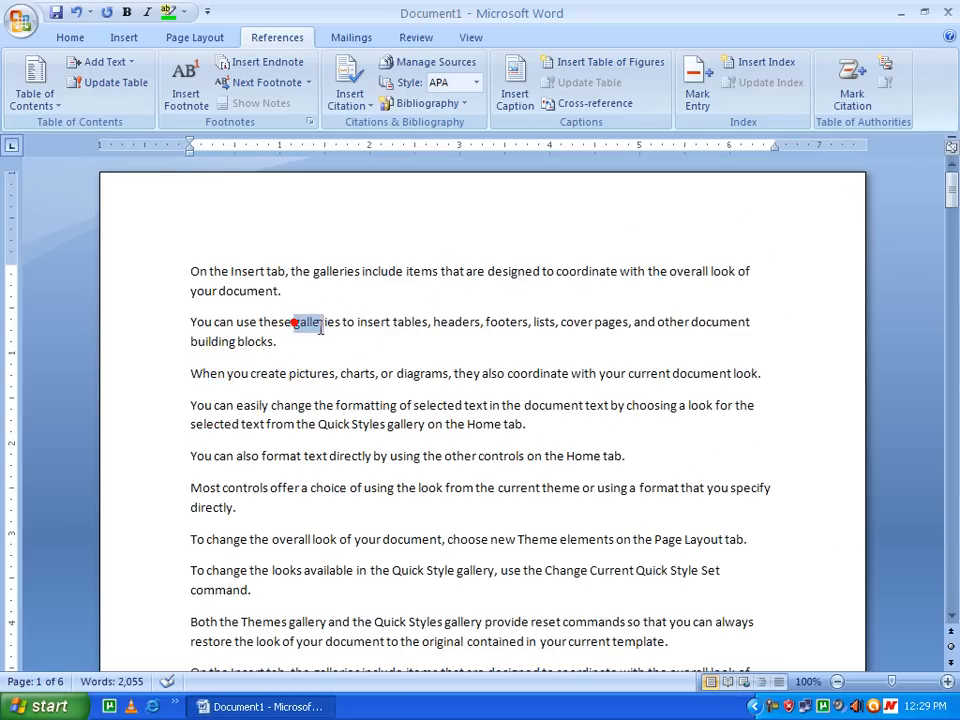
drag(320, 328, 337, 328)
scroll(370, 400, down, 7)
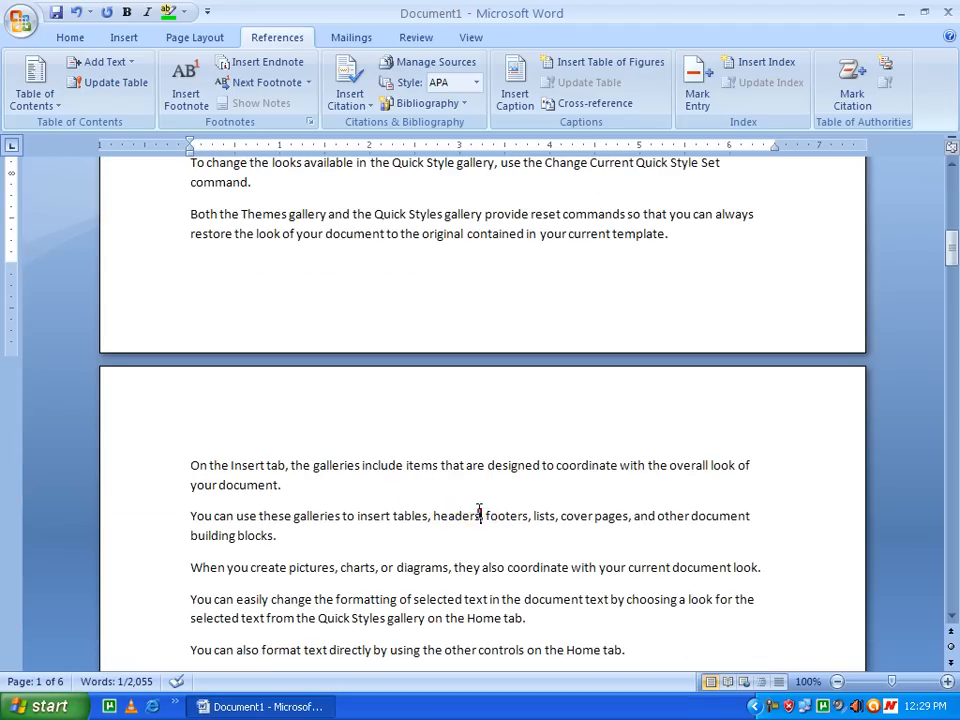
drag(443, 515, 439, 514)
scroll(369, 381, up, 3)
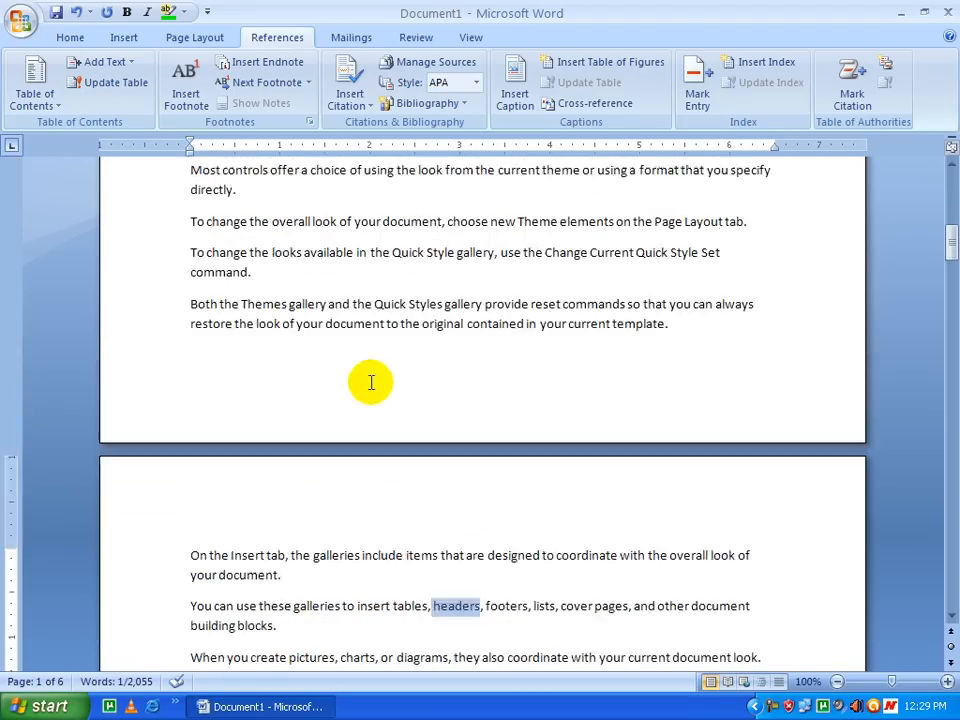
scroll(372, 379, down, 6)
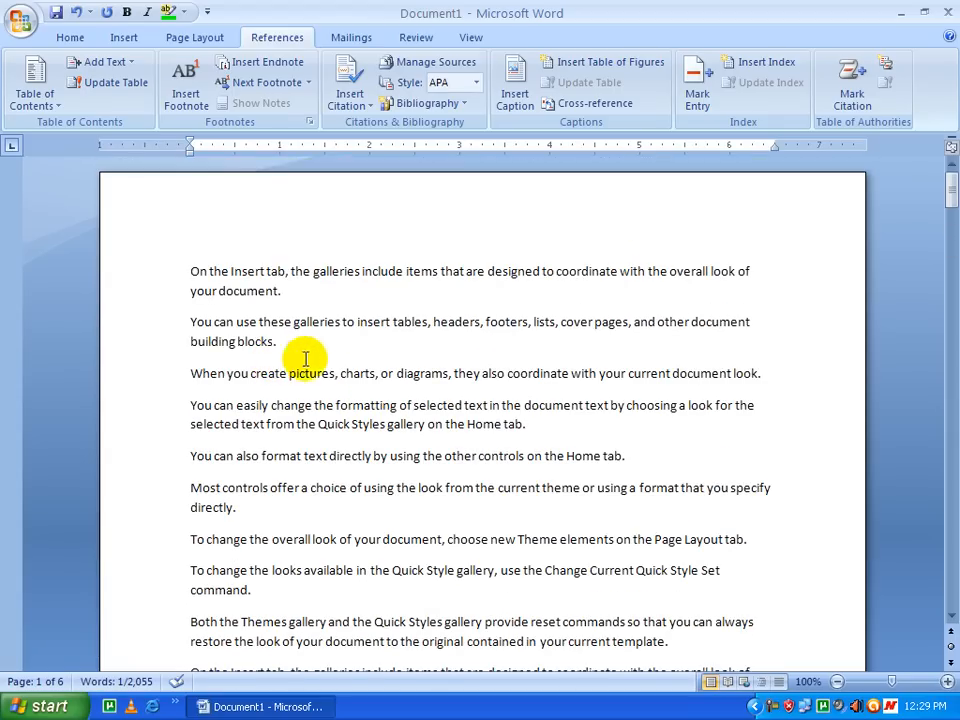
click(310, 358)
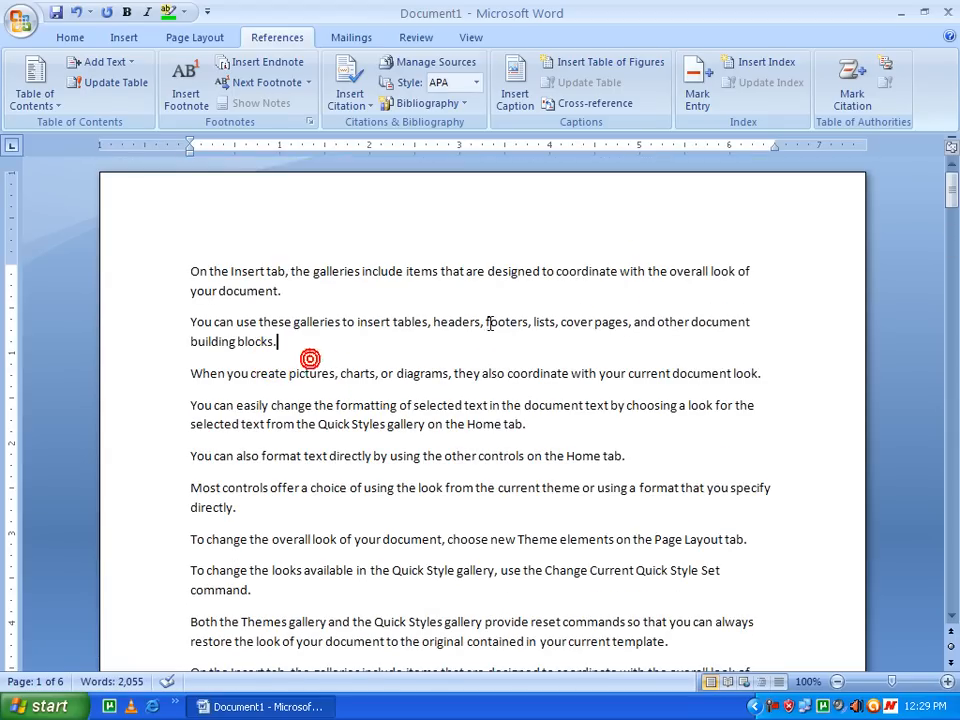
- Mark the word "designed" in the first paragraph as a current-page index entry and hide the formatting marks
click(190, 275)
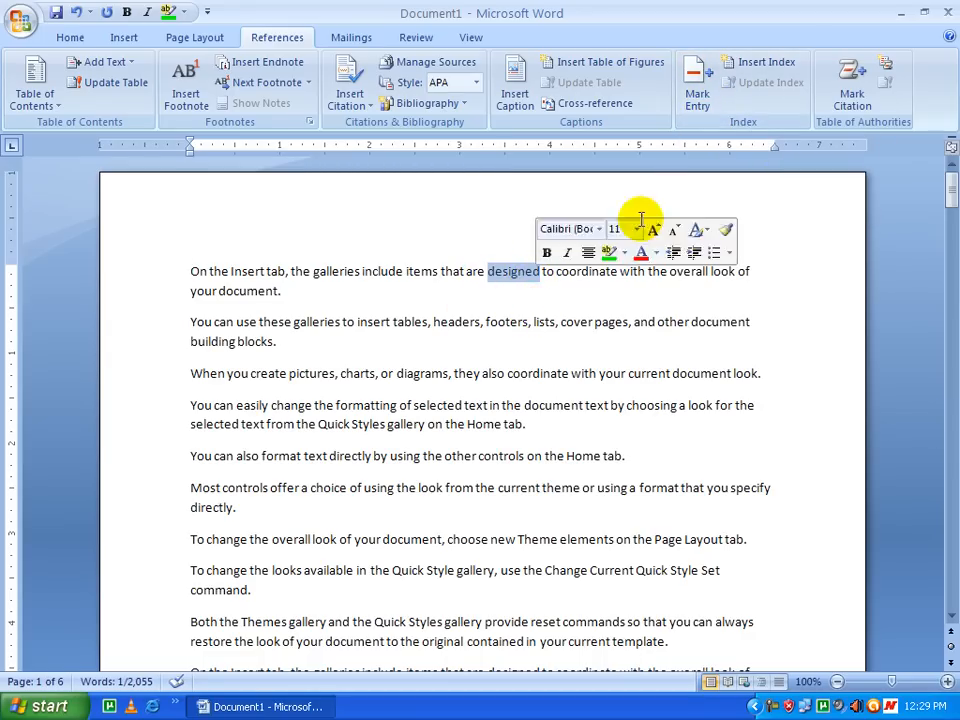
click(700, 110)
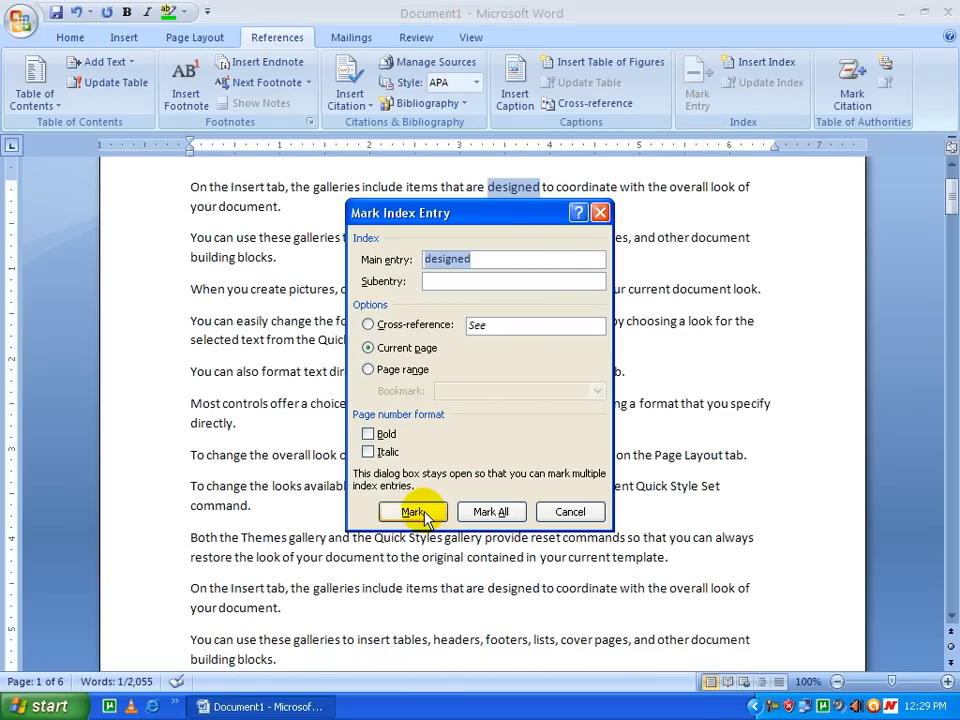
click(414, 512)
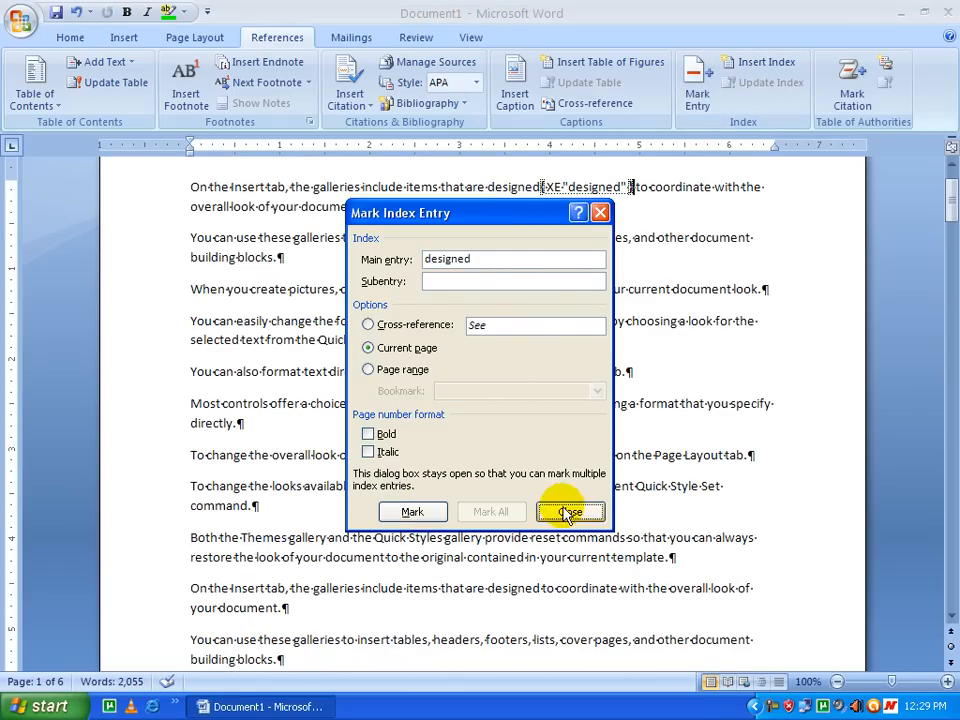
click(566, 511)
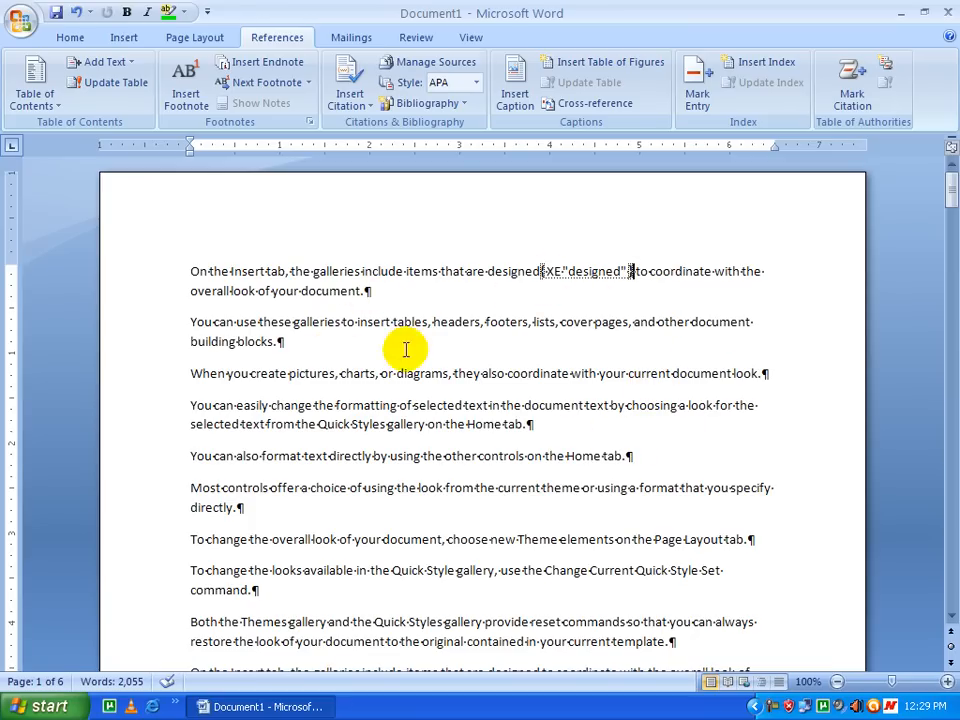
click(60, 37)
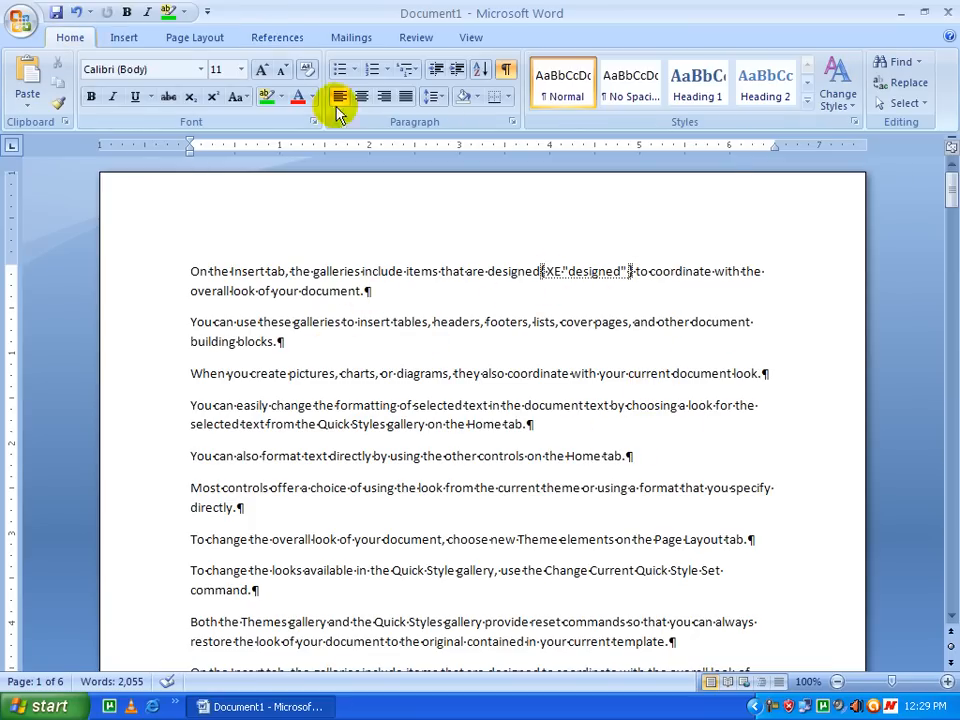
click(507, 74)
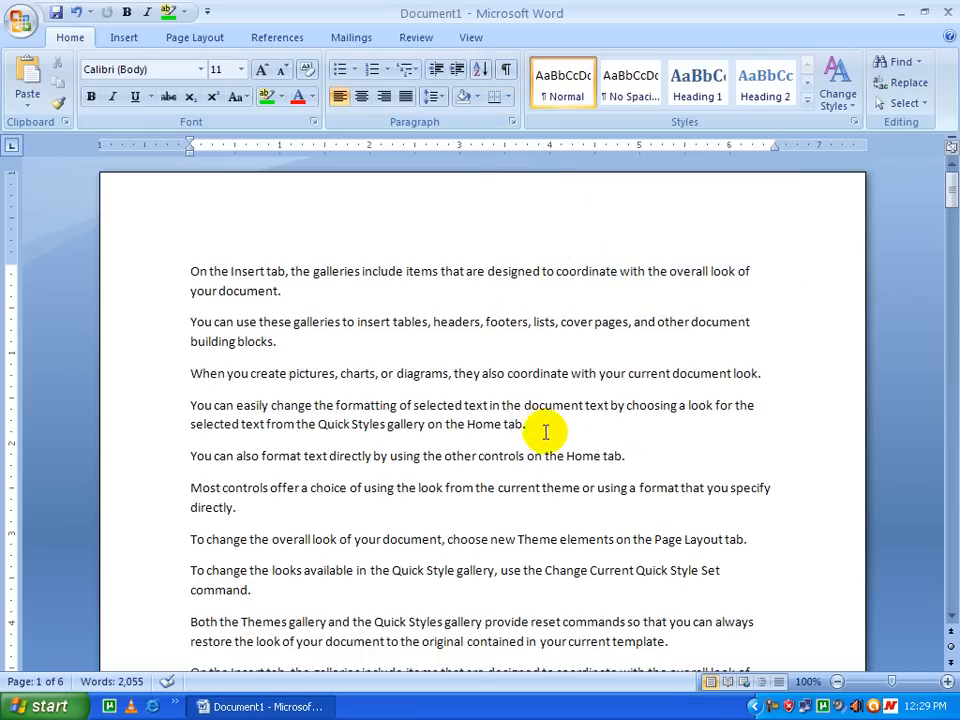
- Mark "tab." at the end of the fourth paragraph on page 1 as a current-page index entry
double_click(515, 424)
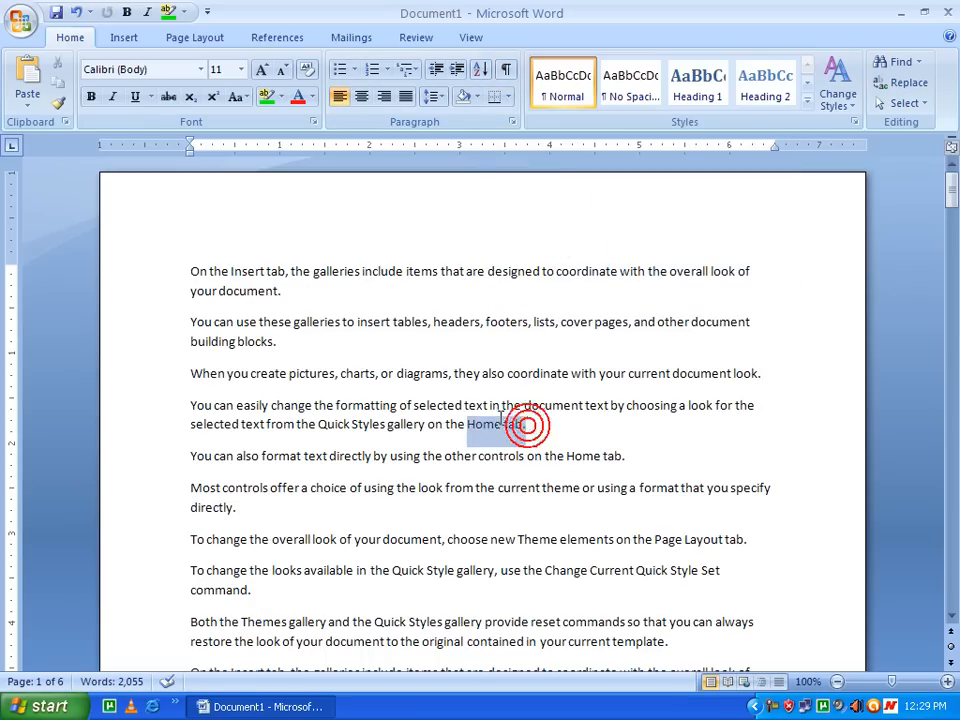
click(270, 38)
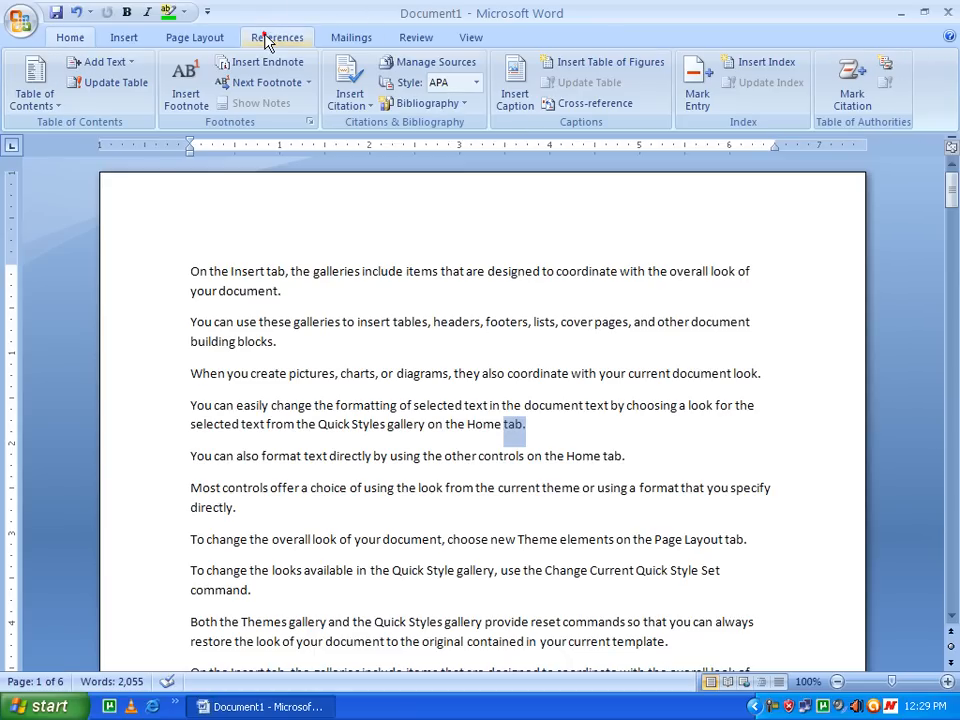
click(693, 97)
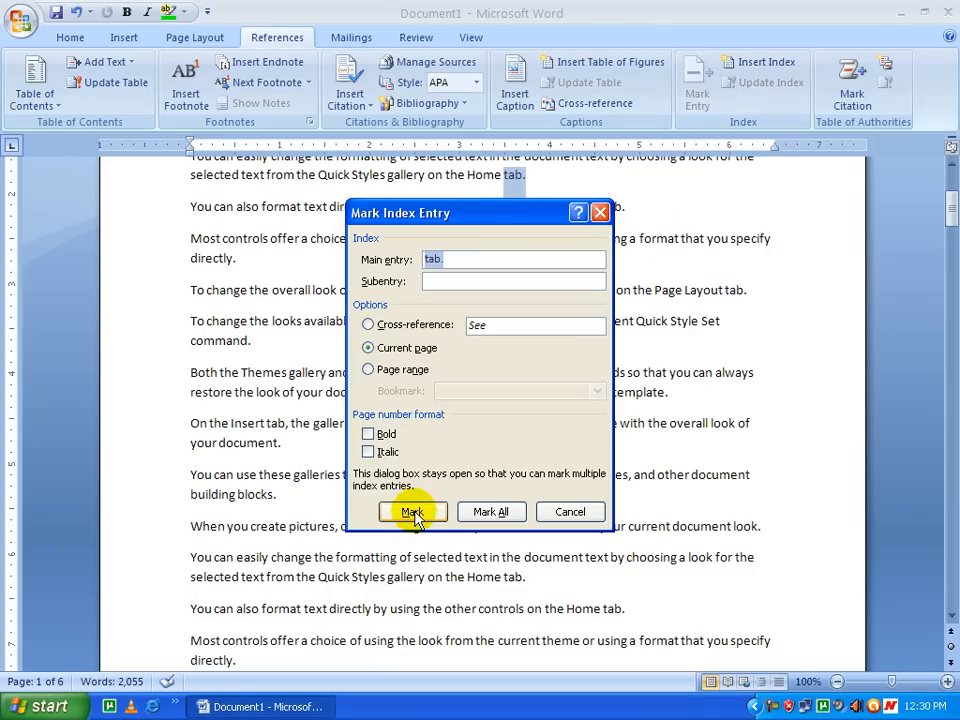
click(412, 512)
click(568, 511)
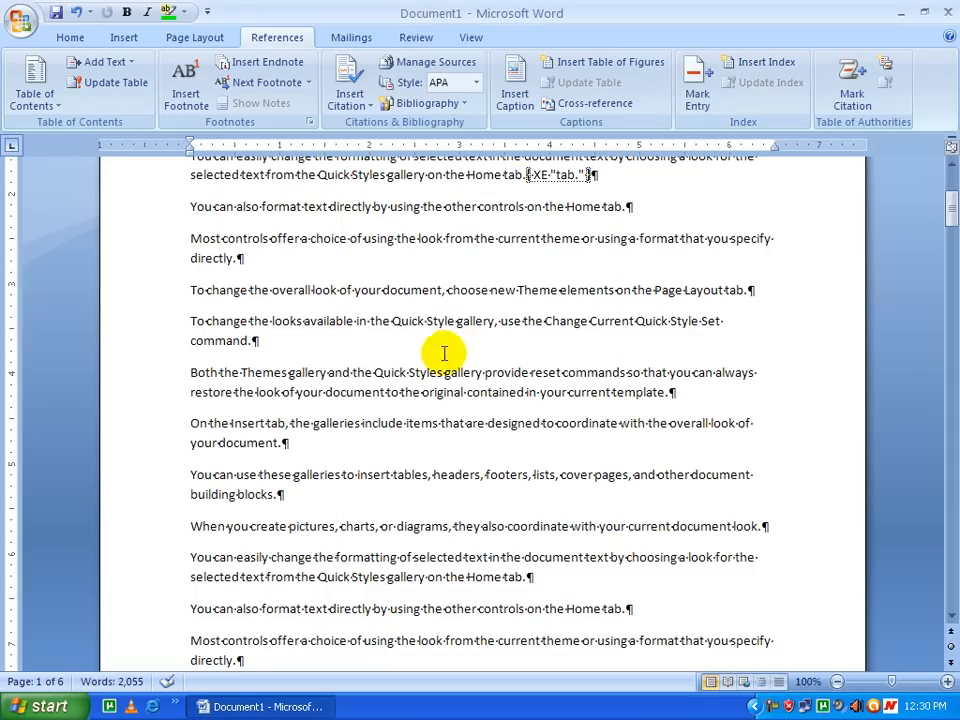
- Mark the word "controls" twice as a current-page index entry in the last "You can also format text directly" paragraph on page 1
scroll(444, 353, down, 2)
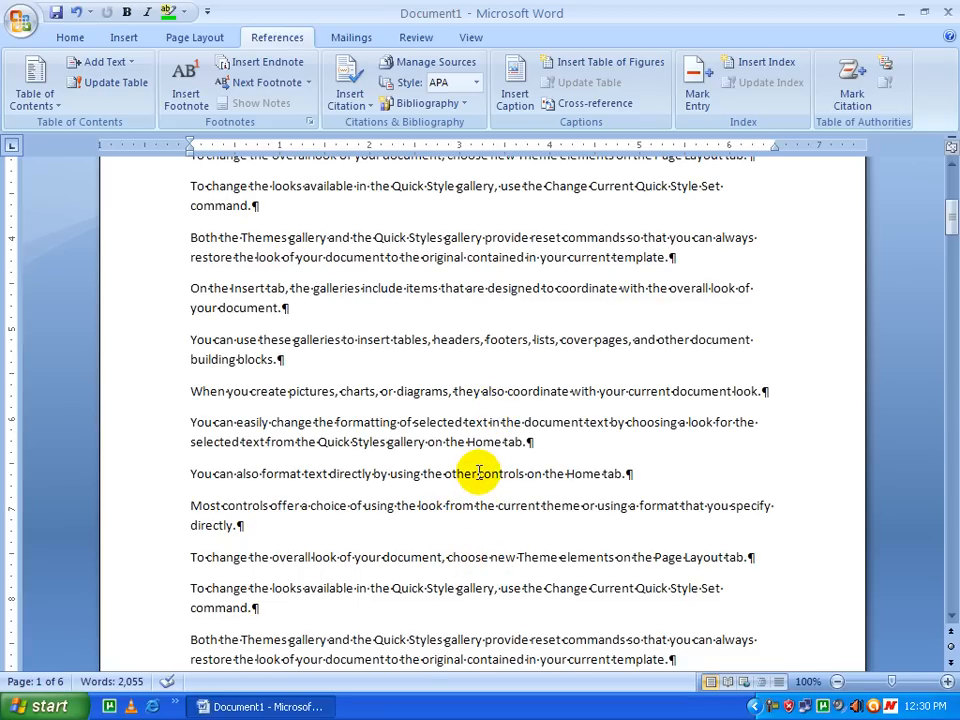
click(697, 88)
click(444, 511)
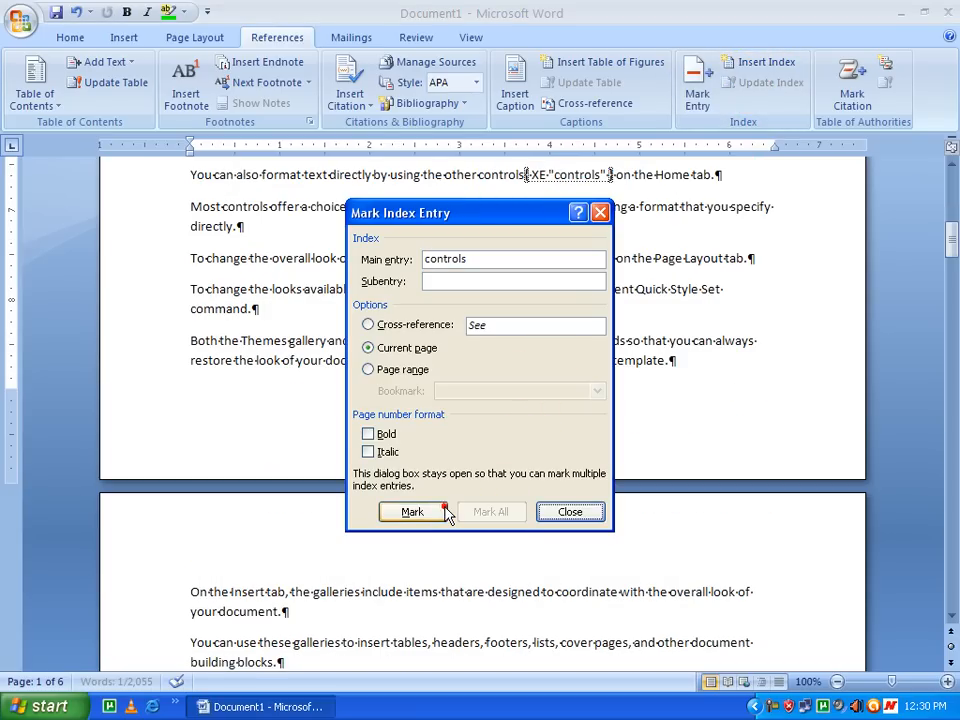
click(440, 512)
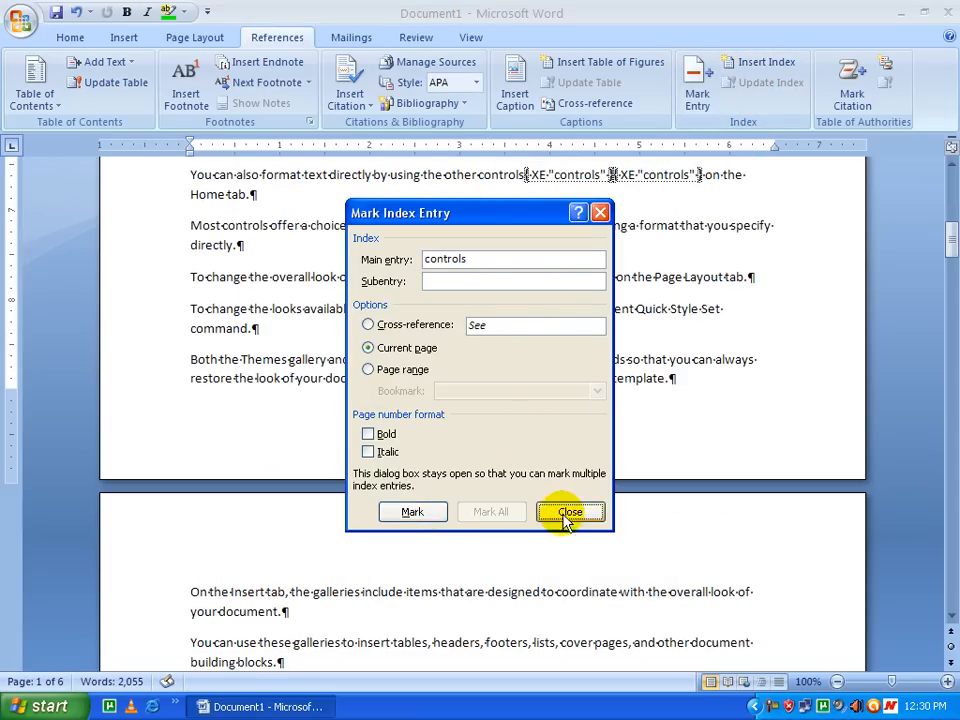
click(566, 514)
- Mark "document" as a current-page index entry in page 2's first "To change the overall look of your document" paragraph
scroll(553, 508, down, 5)
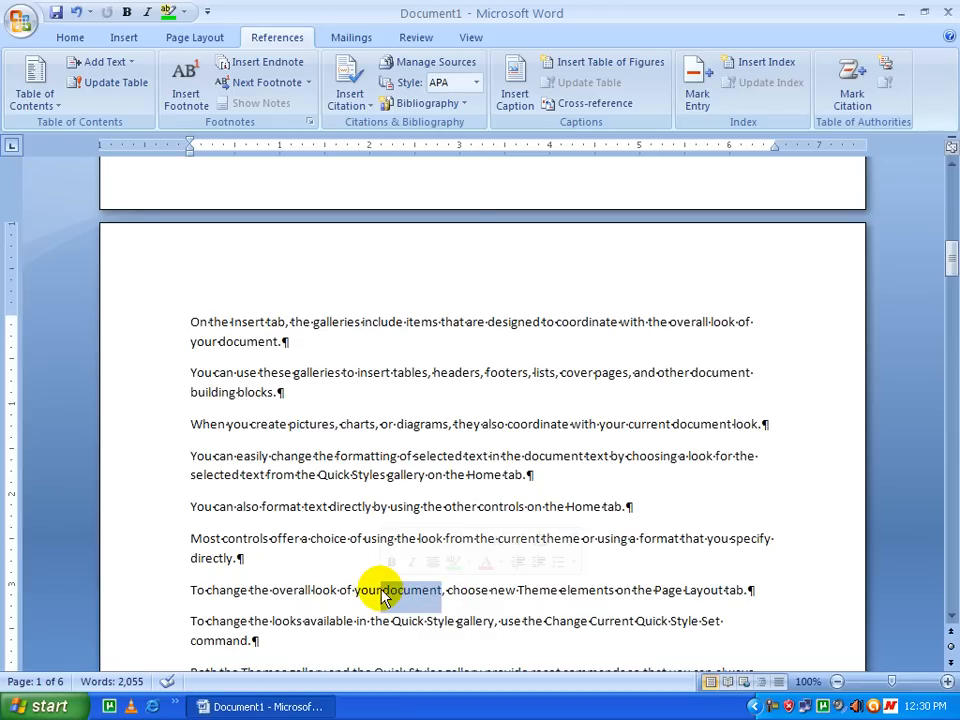
click(704, 98)
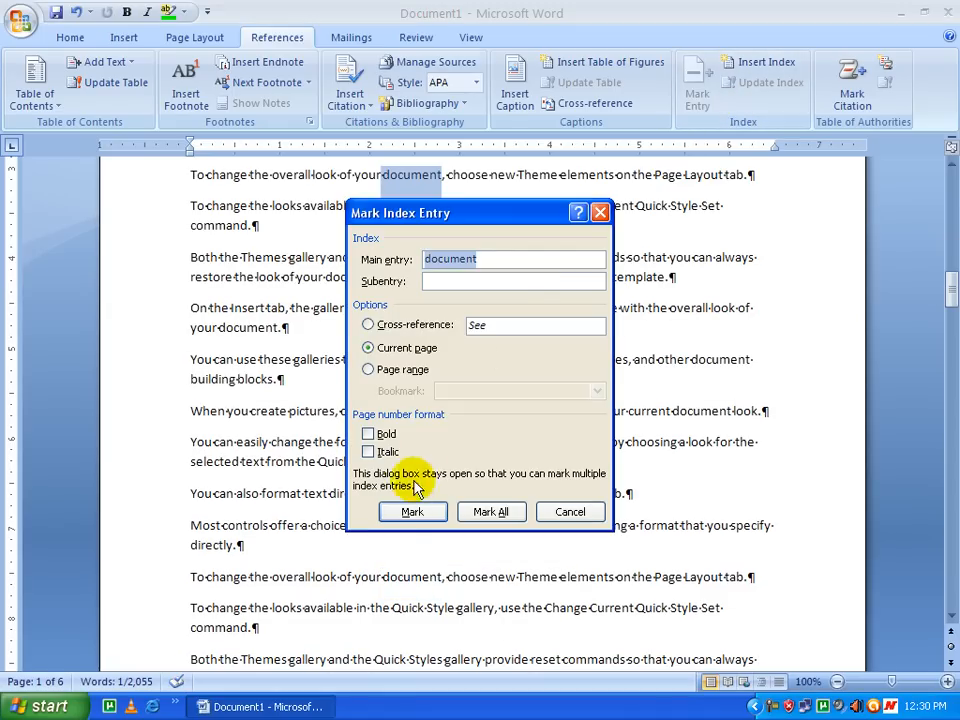
click(412, 511)
click(555, 511)
- Mark "current" as a current-page index entry in page 3's first "Most controls offer a choice" paragraph
scroll(500, 510, up, 3)
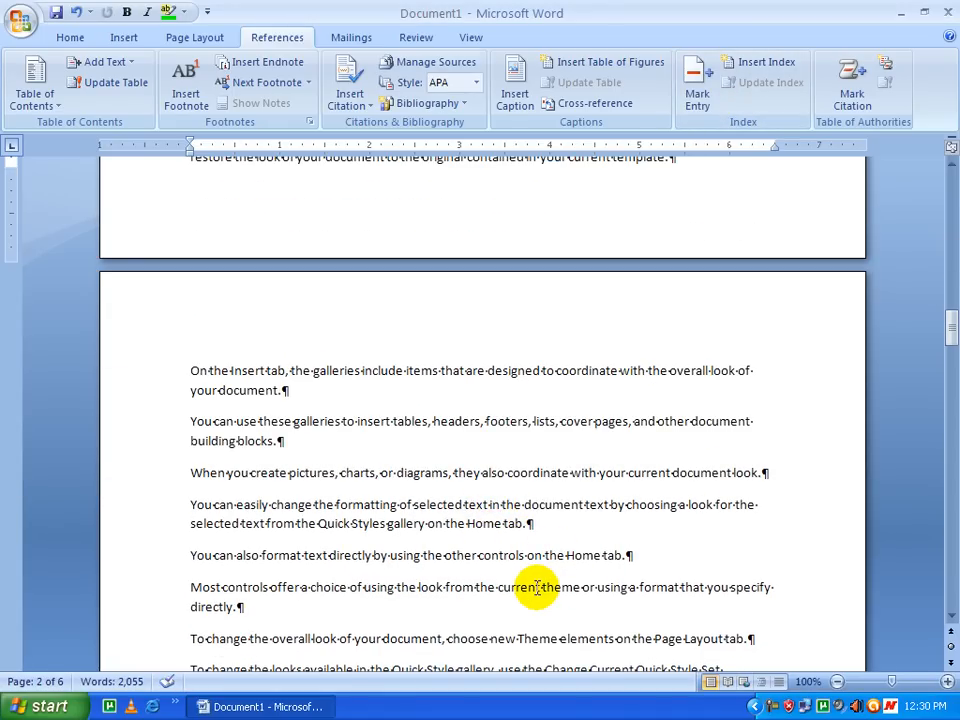
double_click(500, 587)
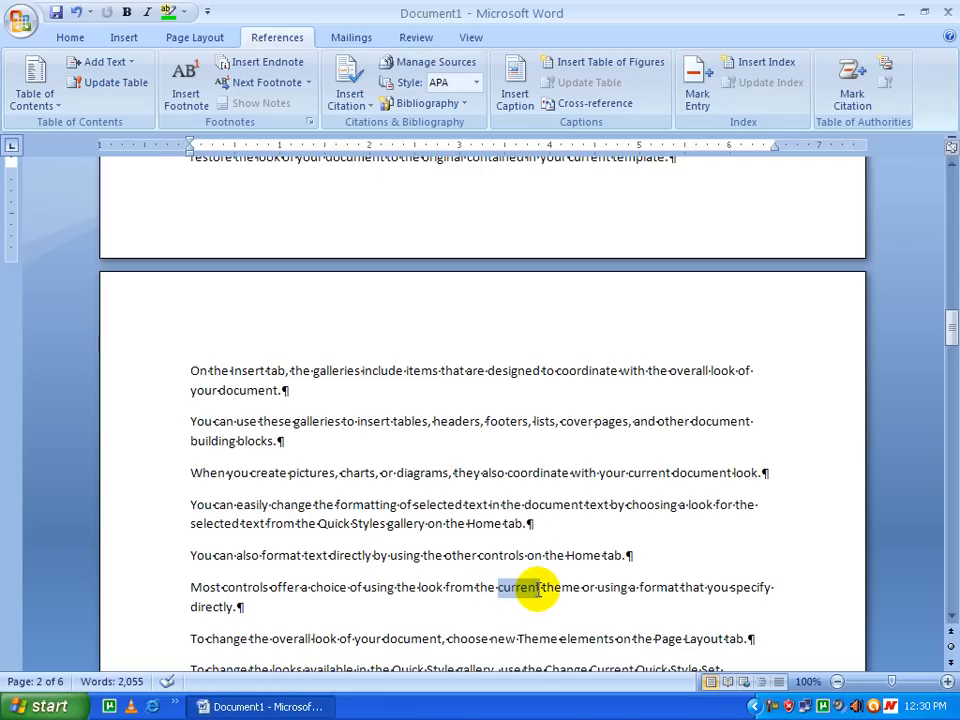
click(543, 587)
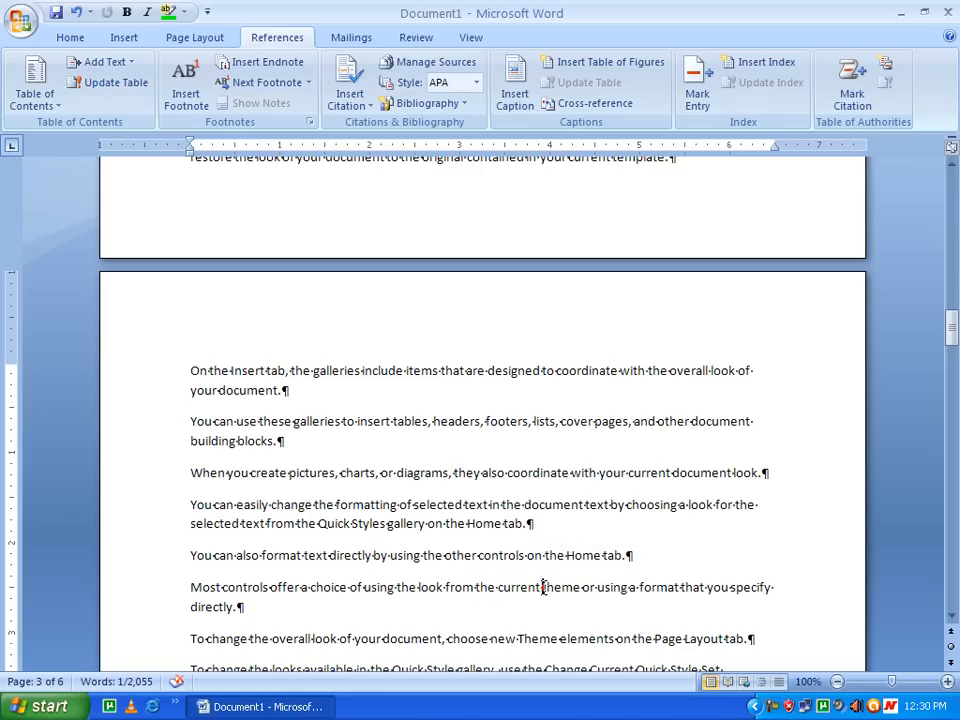
click(697, 95)
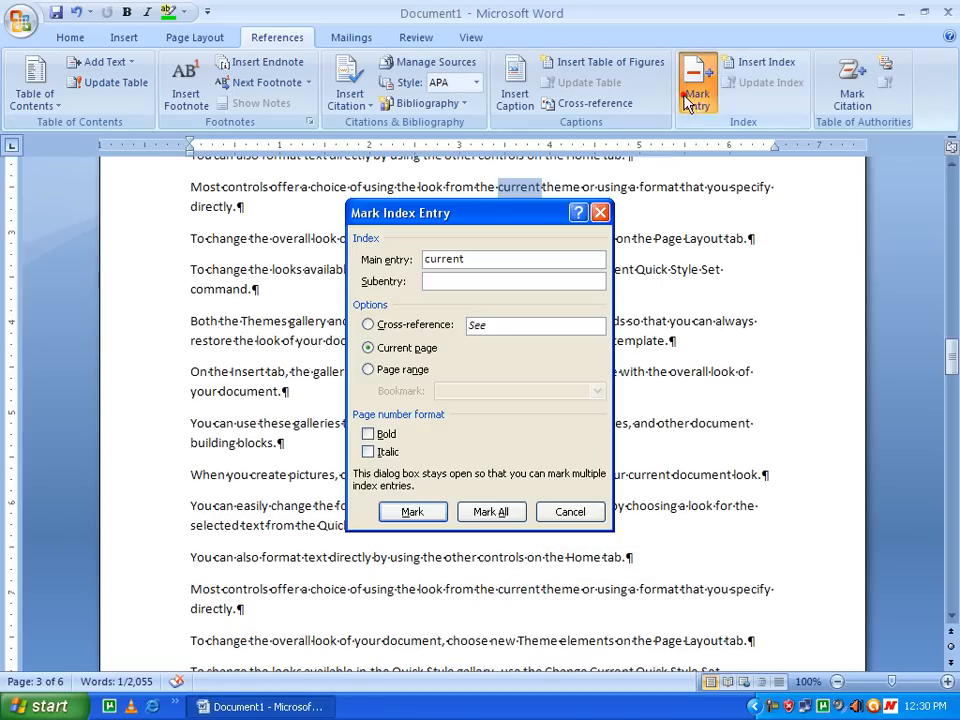
click(414, 513)
click(555, 511)
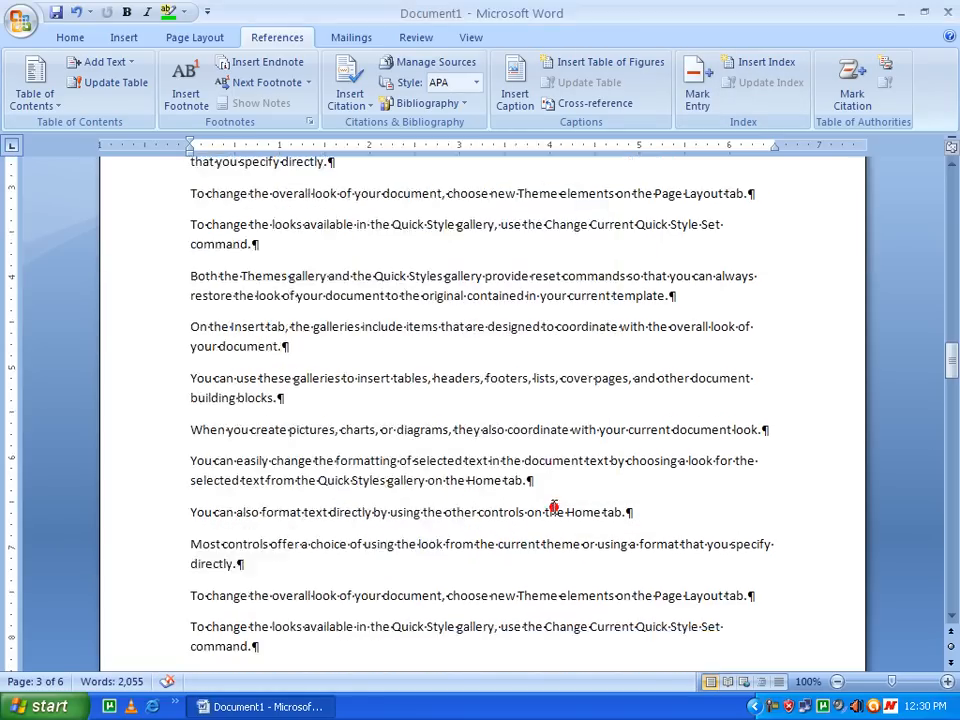
- Go to the end of the document and hide the formatting marks
scroll(407, 357, down, 10)
scroll(300, 274, down, 5)
scroll(300, 296, up, 1)
scroll(311, 360, down, 15)
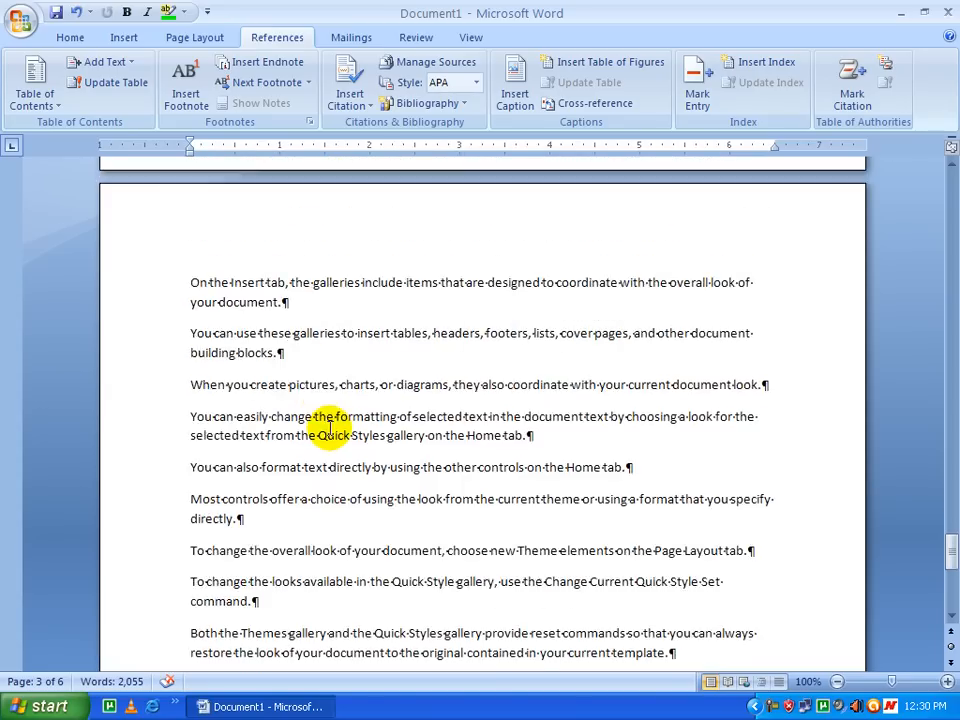
click(151, 558)
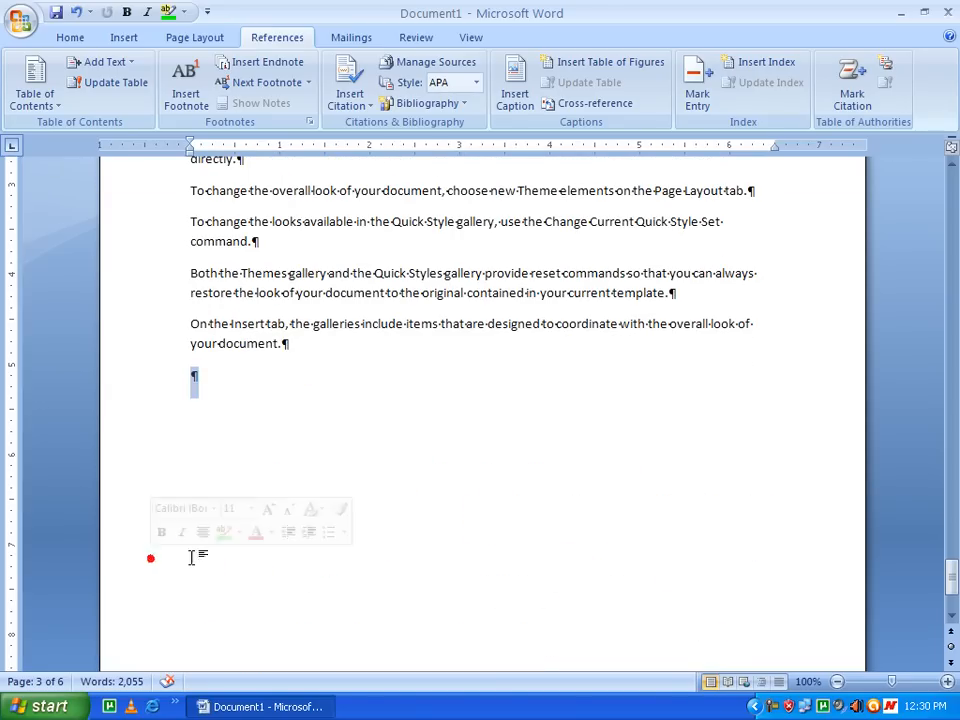
click(70, 38)
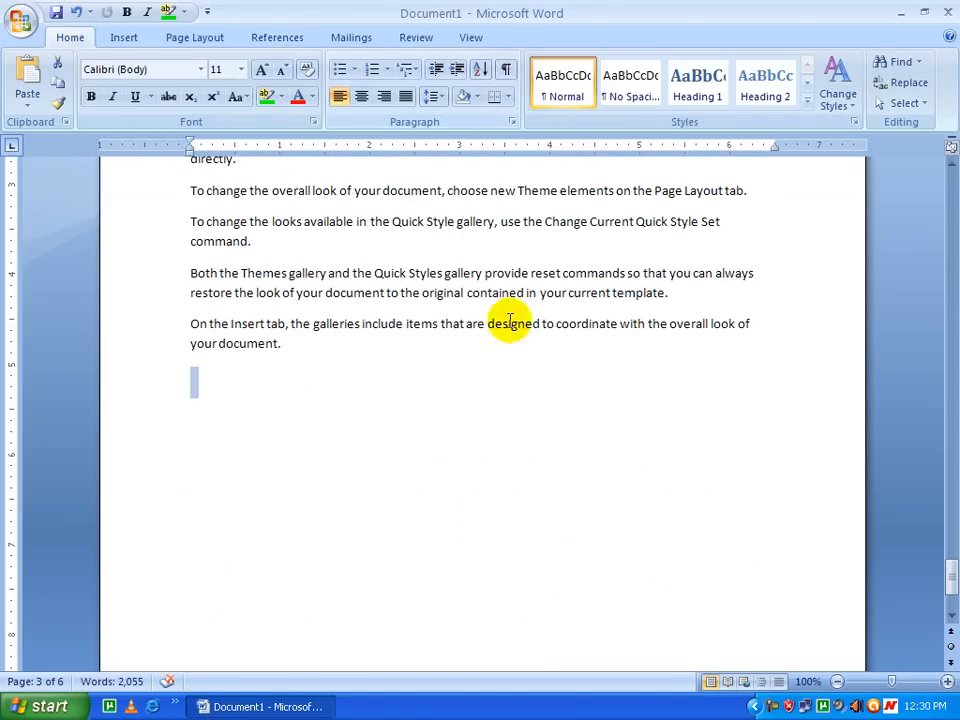
- Insert a two-column indented index in the From template format in the empty paragraph at the document's end
scroll(510, 320, up, 3)
click(405, 598)
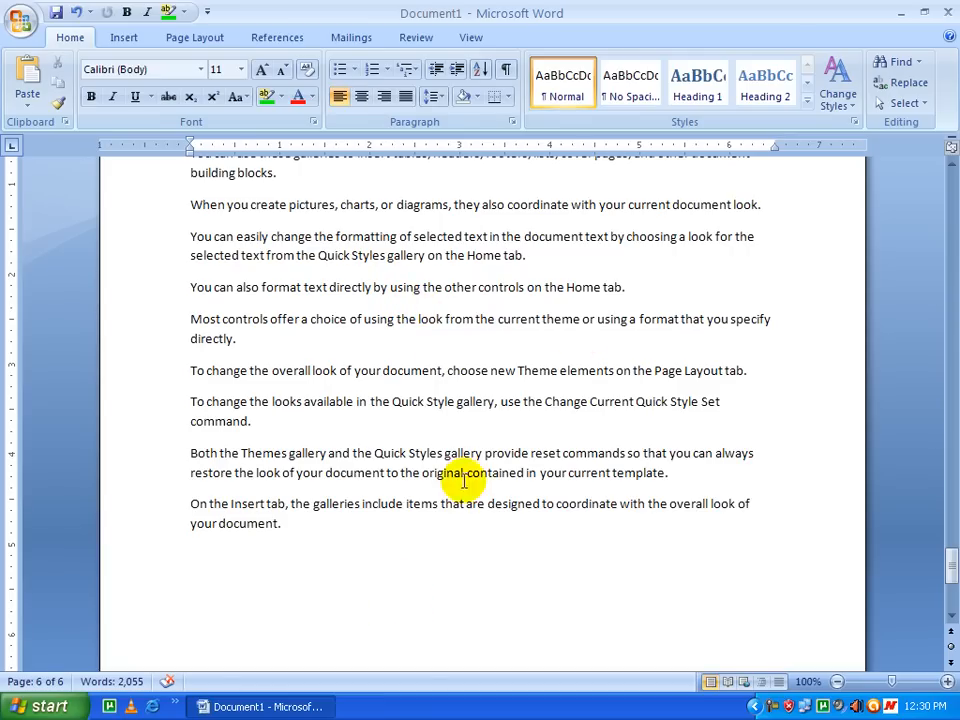
click(272, 38)
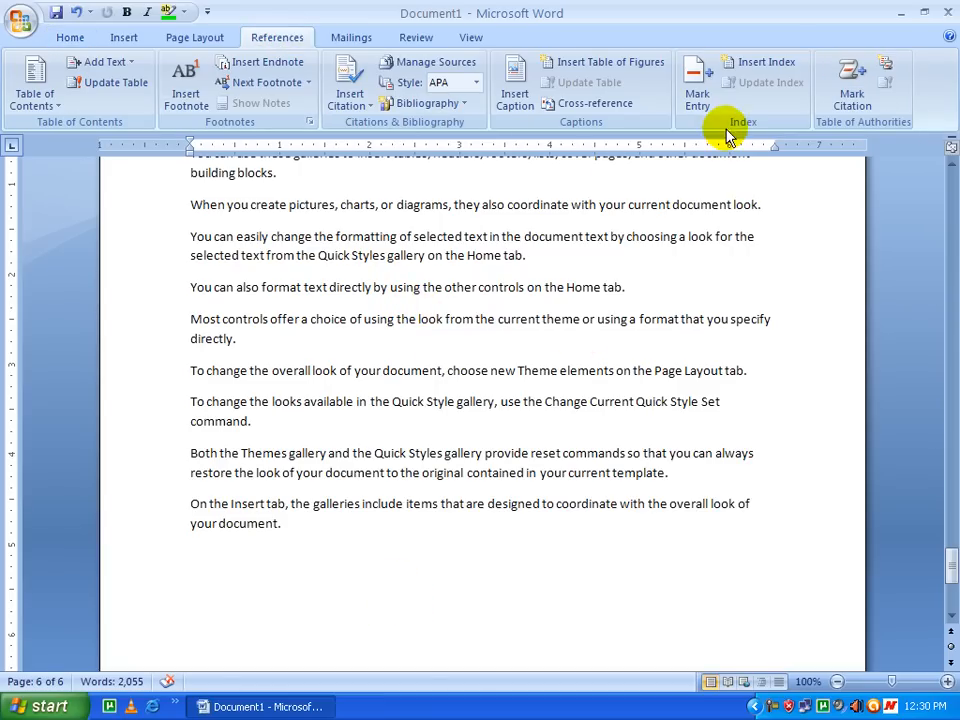
click(774, 66)
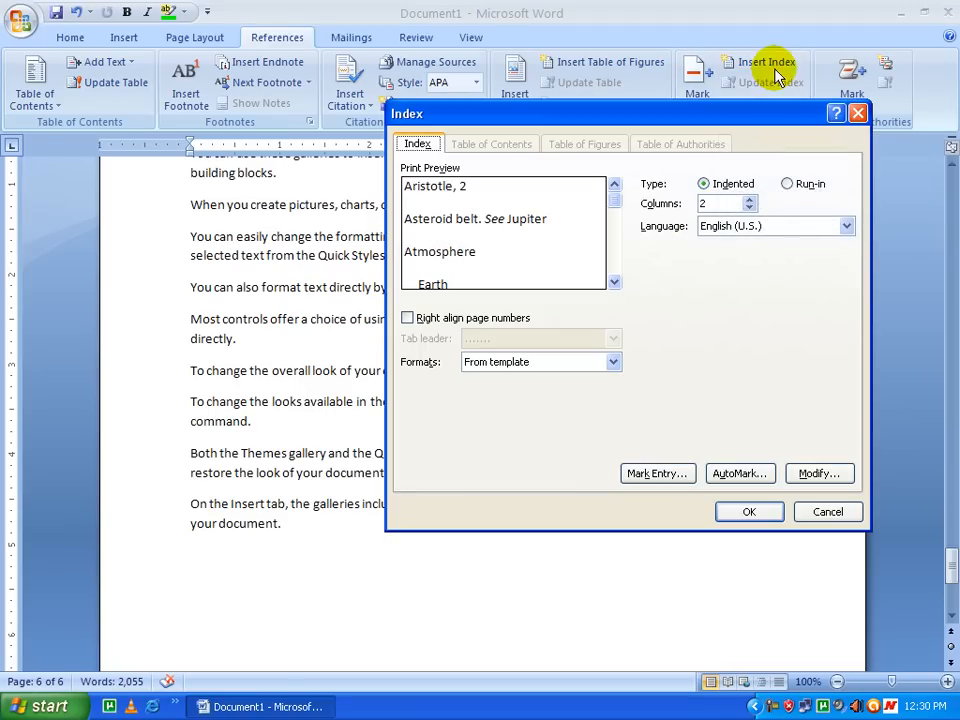
click(748, 512)
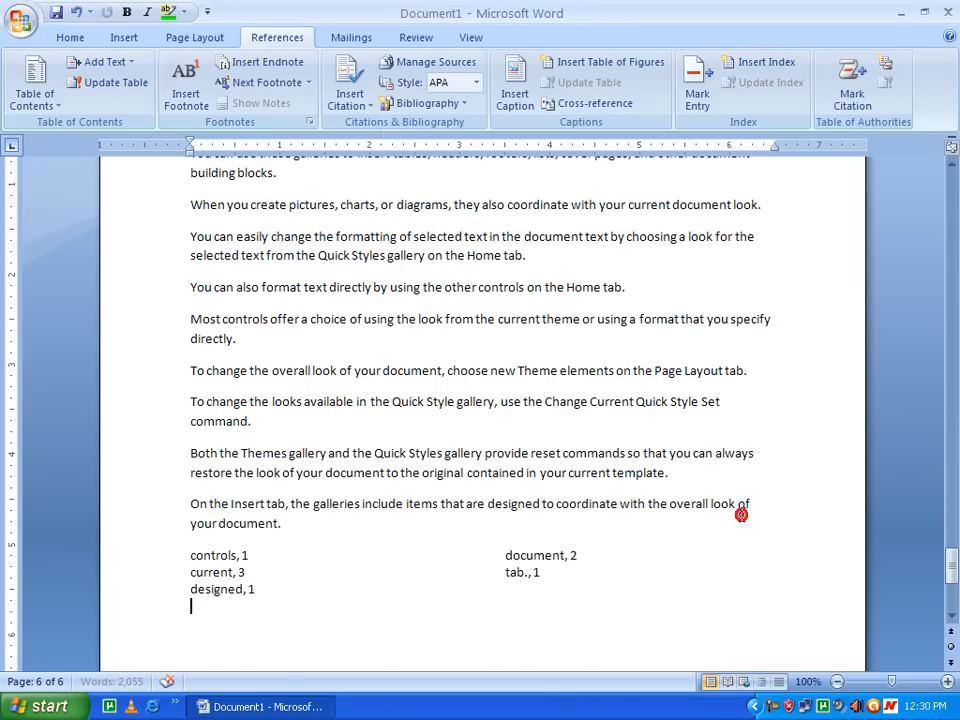
- Examine the inserted index, return to the first page and view the description of the Update Index command
click(251, 557)
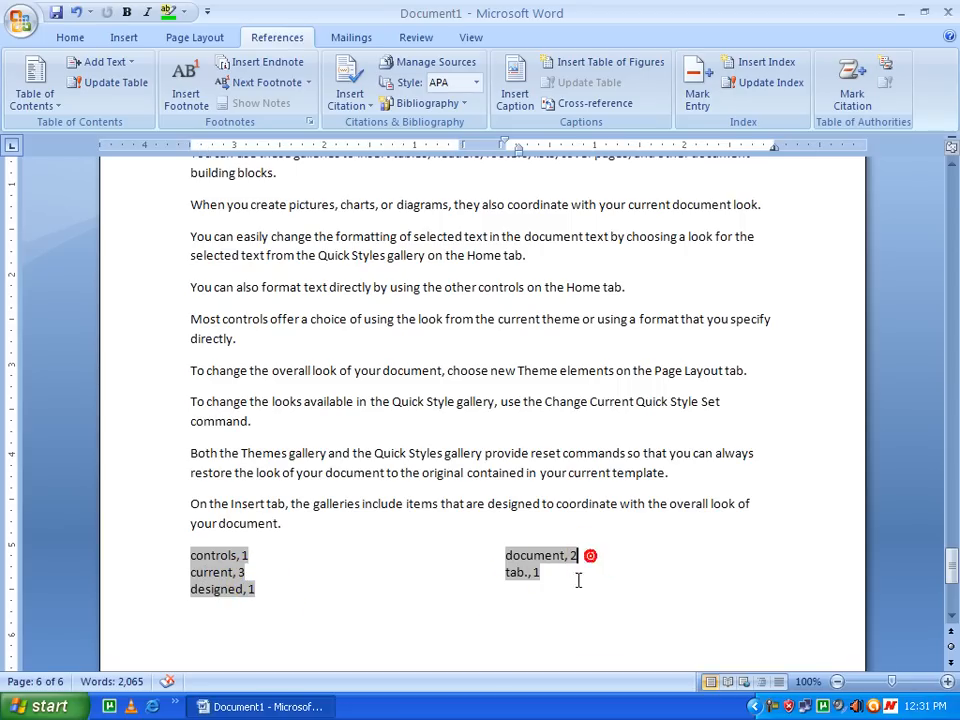
scroll(375, 579, up, 10)
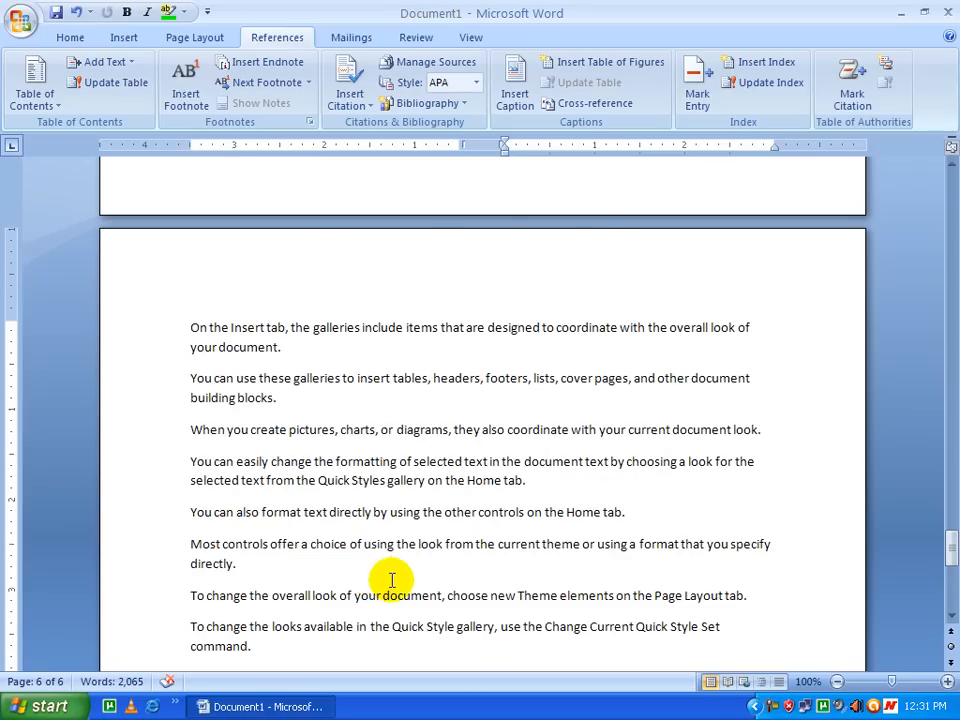
scroll(401, 573, up, 3)
drag(949, 508, 936, 186)
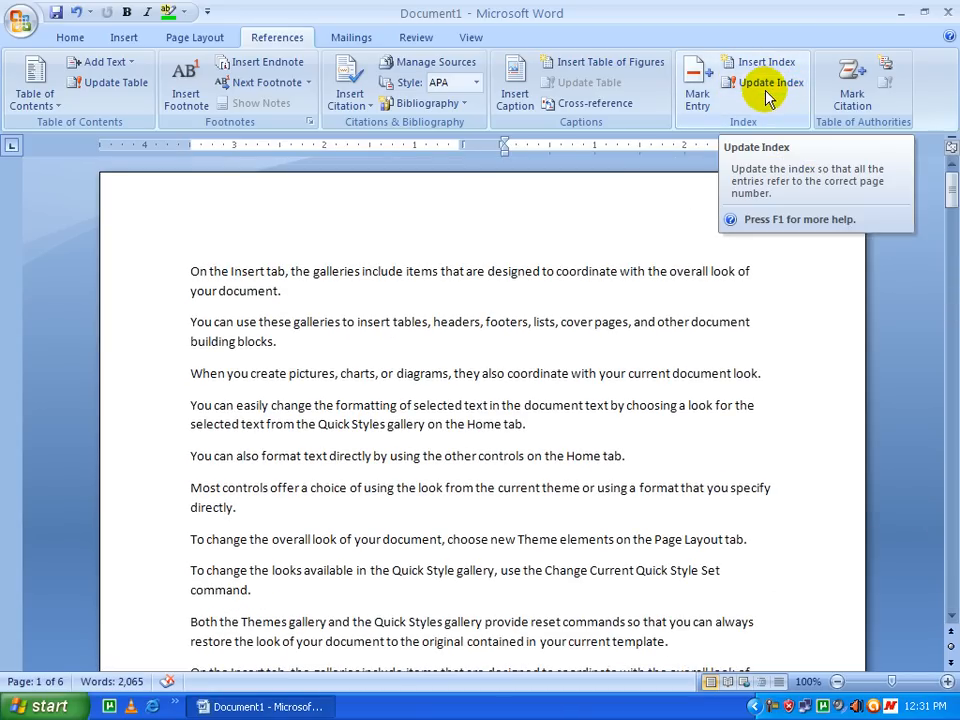
scroll(735, 470, down, 3)
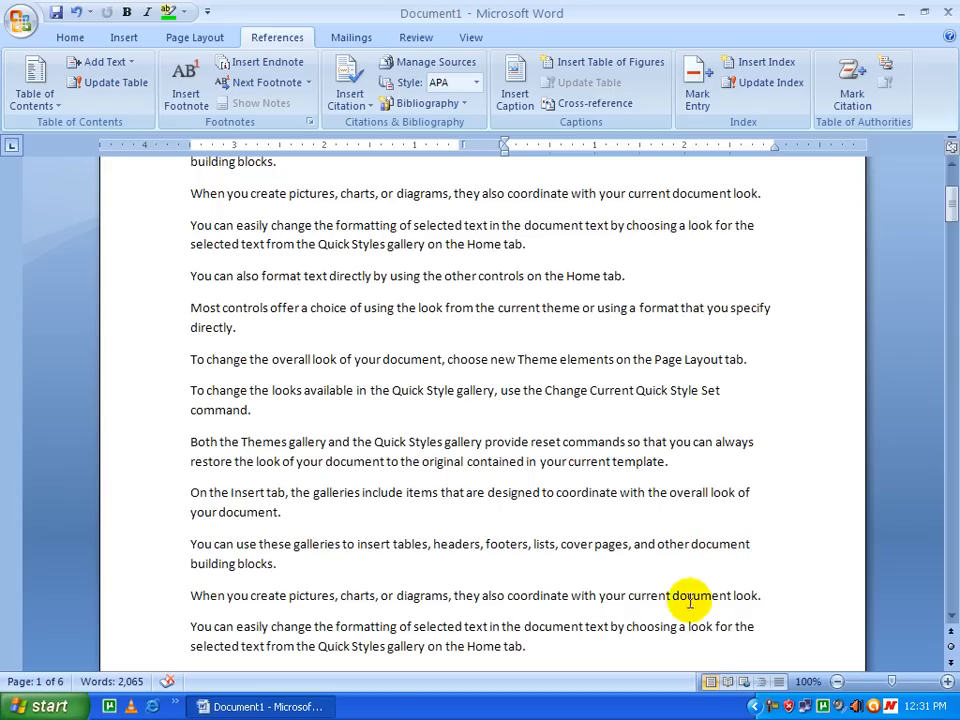
- Append a person's name to page 1's "On the Insert tab" paragraph after "your document." and mark it as a current-page index entry
click(413, 530)
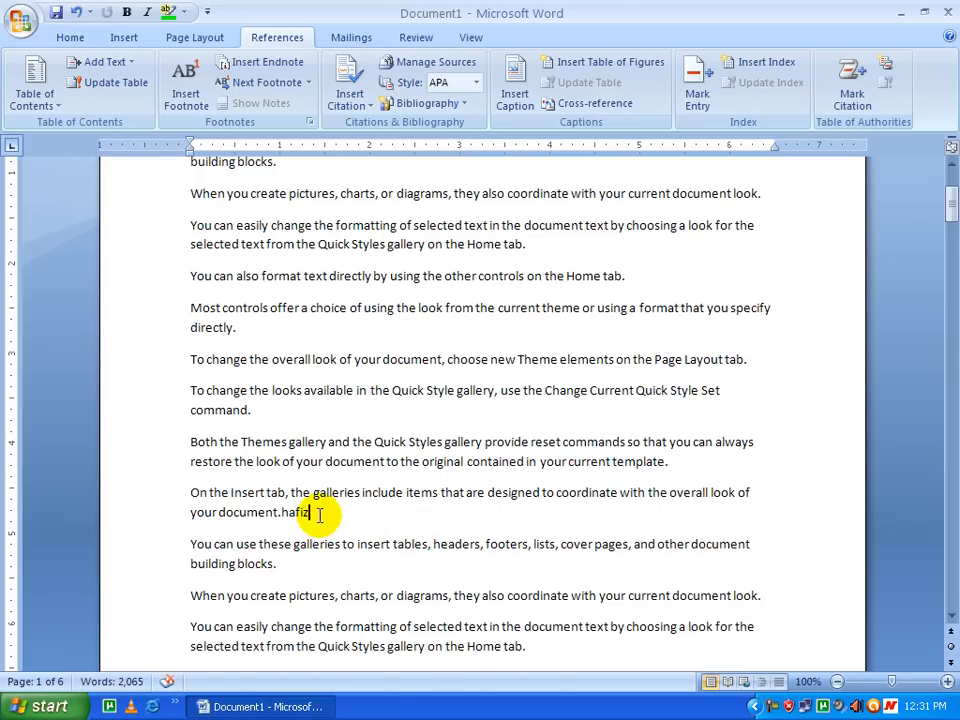
click(698, 97)
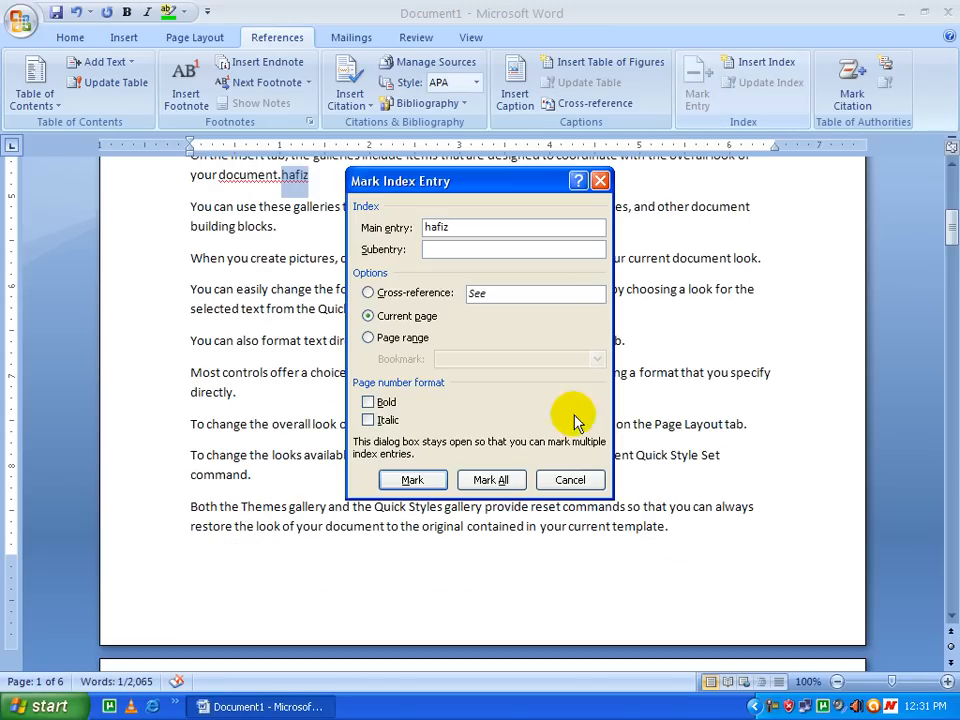
click(410, 479)
click(570, 480)
- Hide the formatting marks and return to the index at the end of the document
click(69, 38)
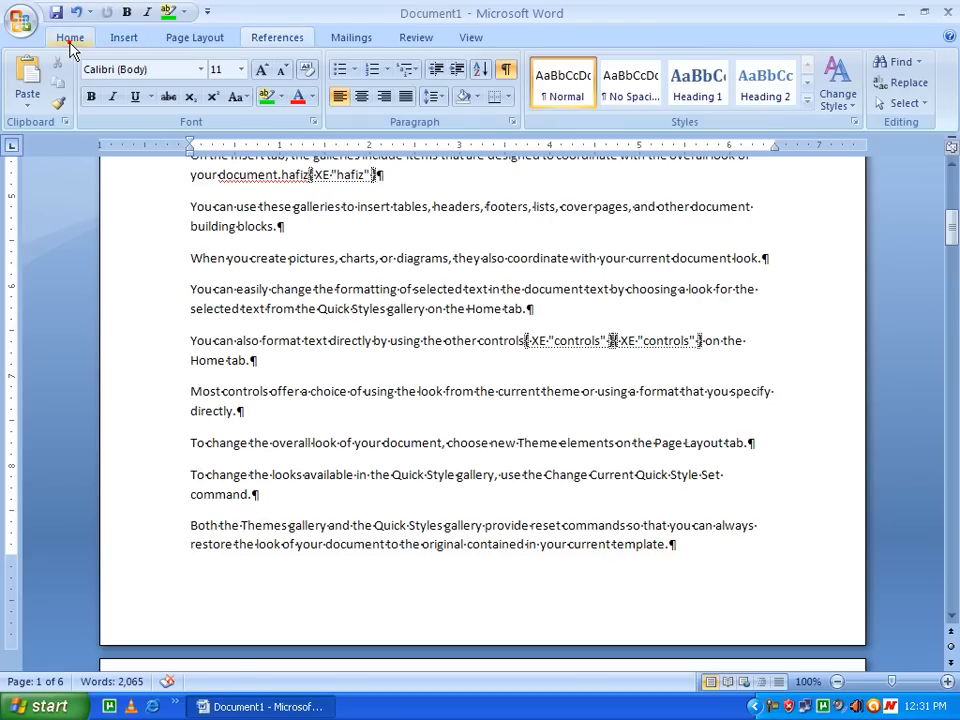
click(506, 69)
scroll(866, 315, down, 3)
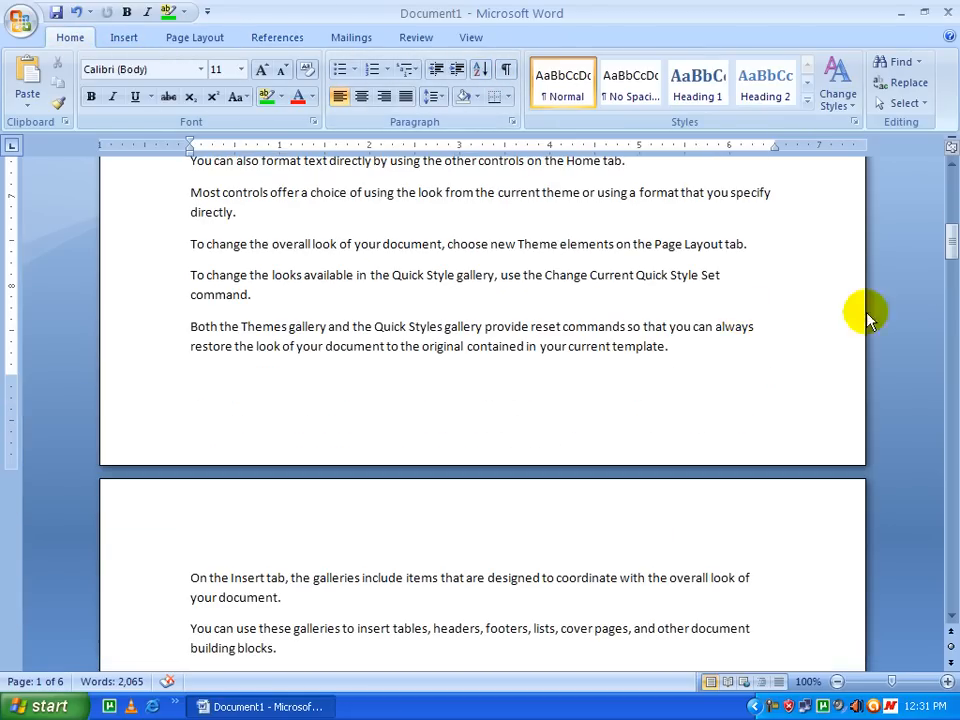
drag(948, 226, 951, 600)
click(325, 253)
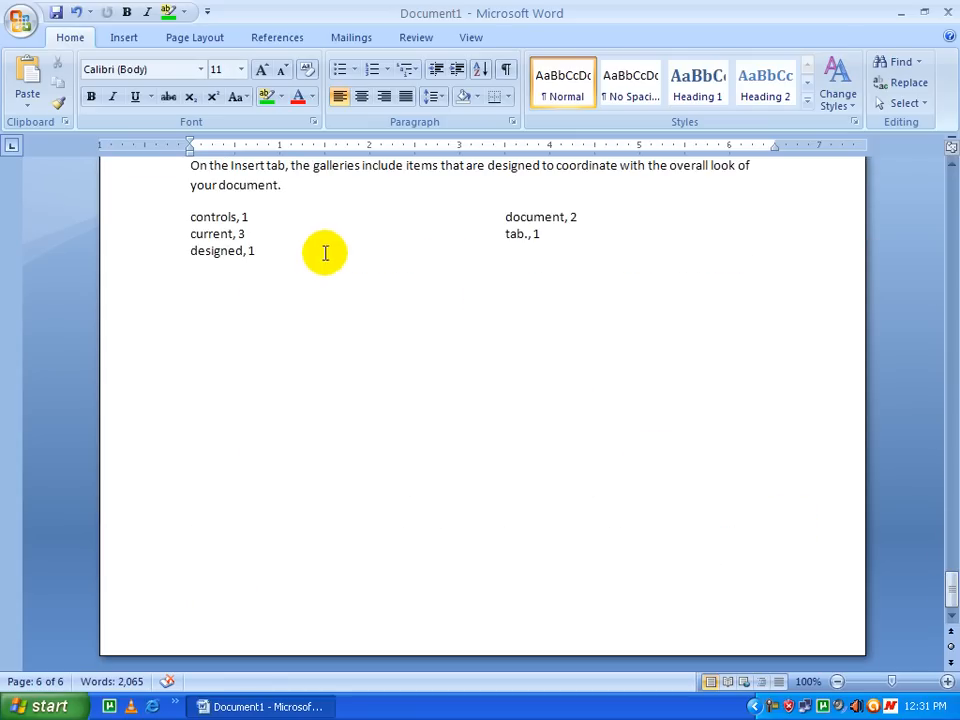
- Update the index on the last page to include the newly marked entry
click(213, 235)
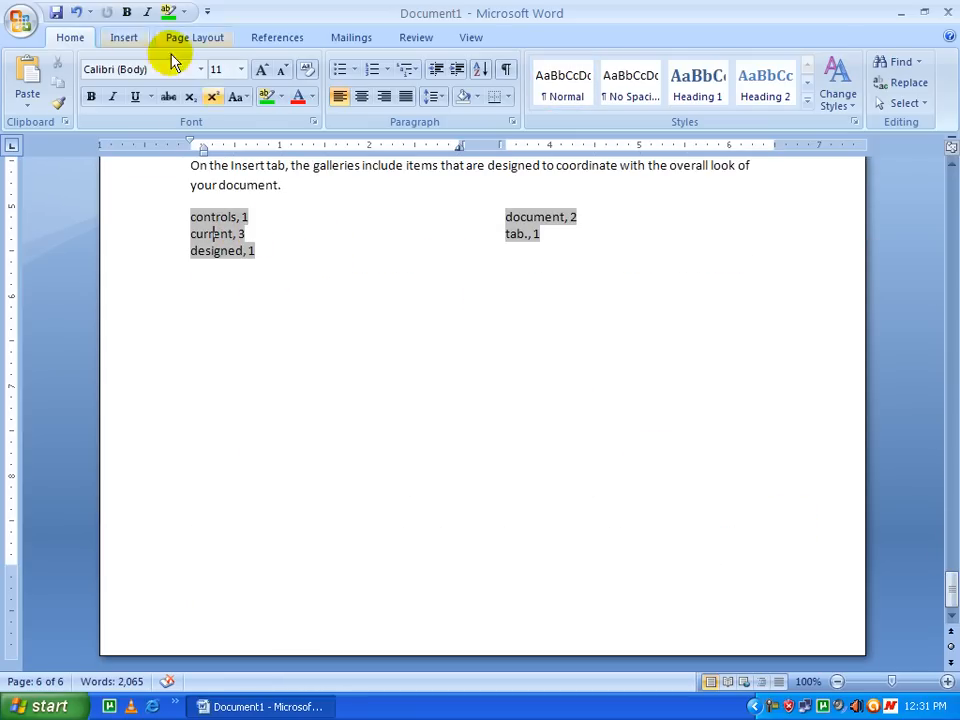
click(267, 48)
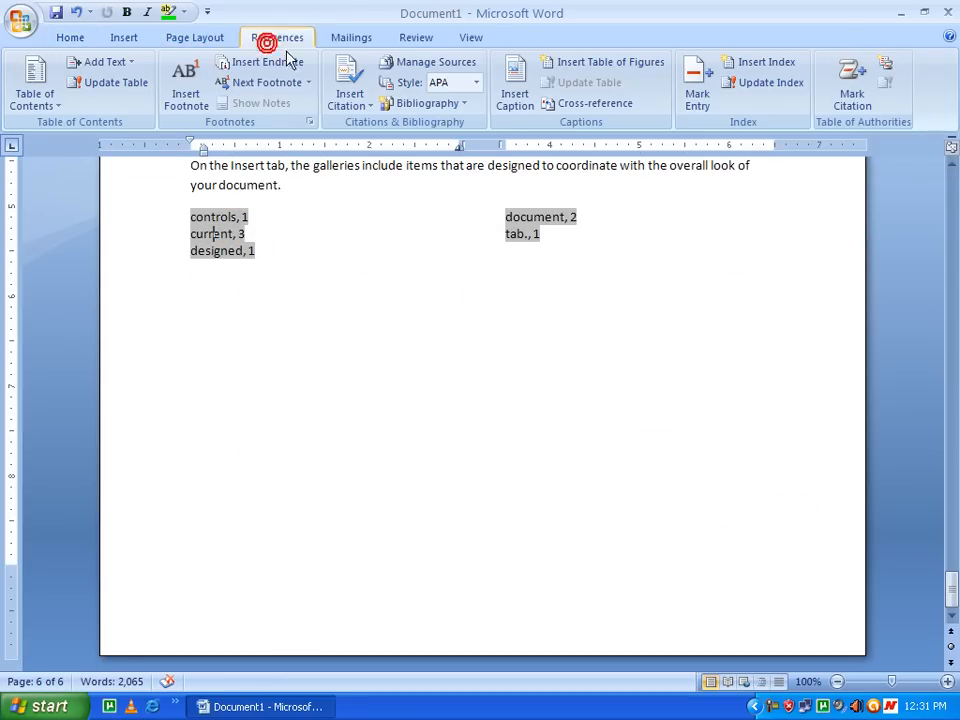
click(766, 83)
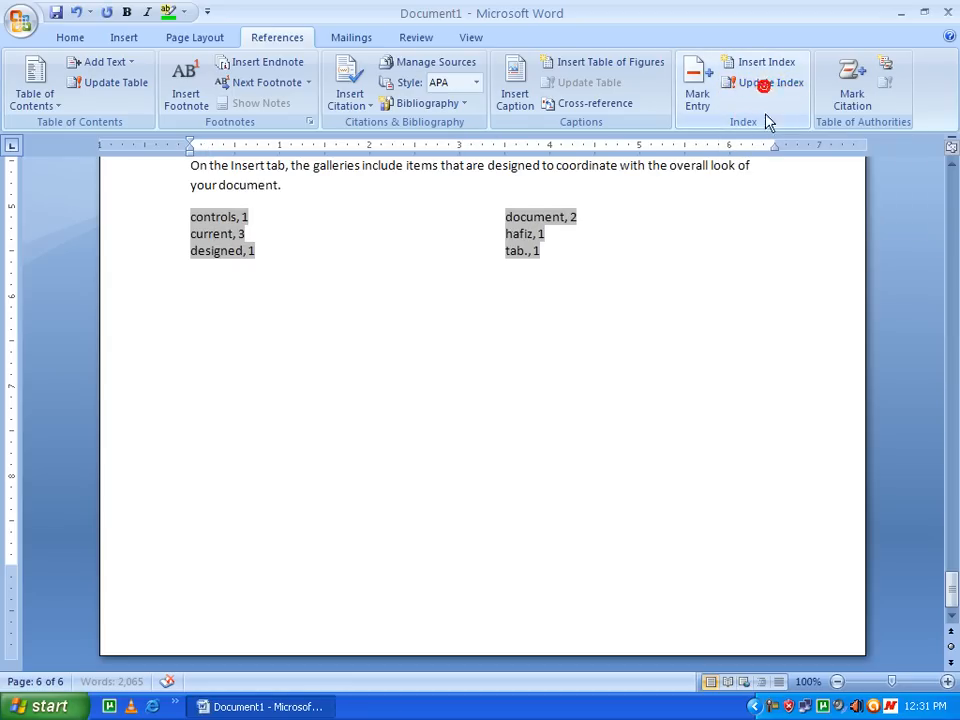
click(630, 274)
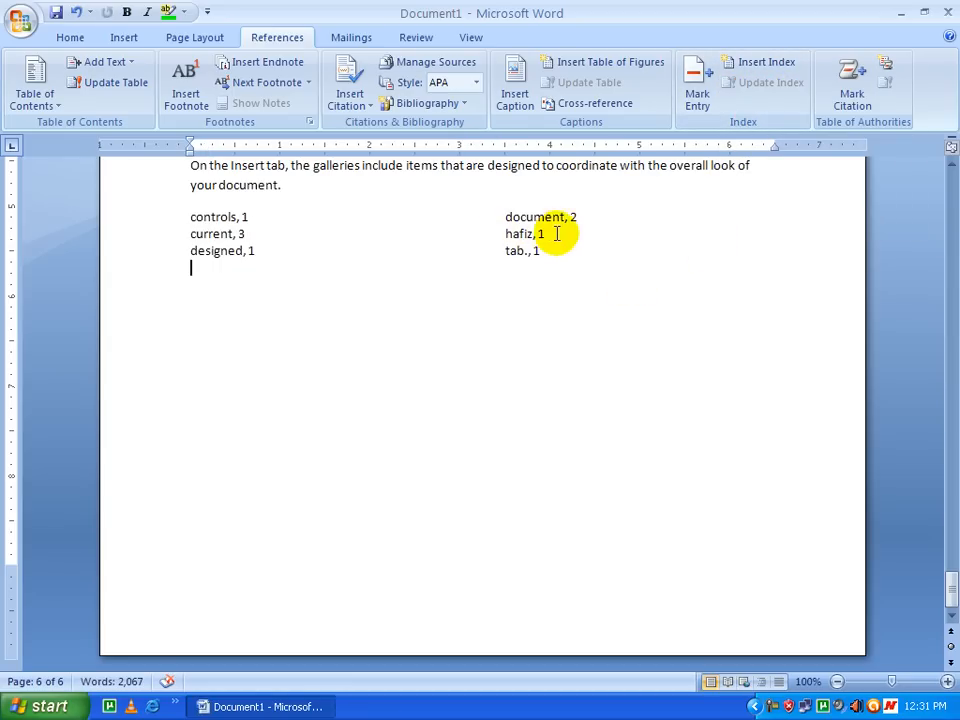
click(551, 235)
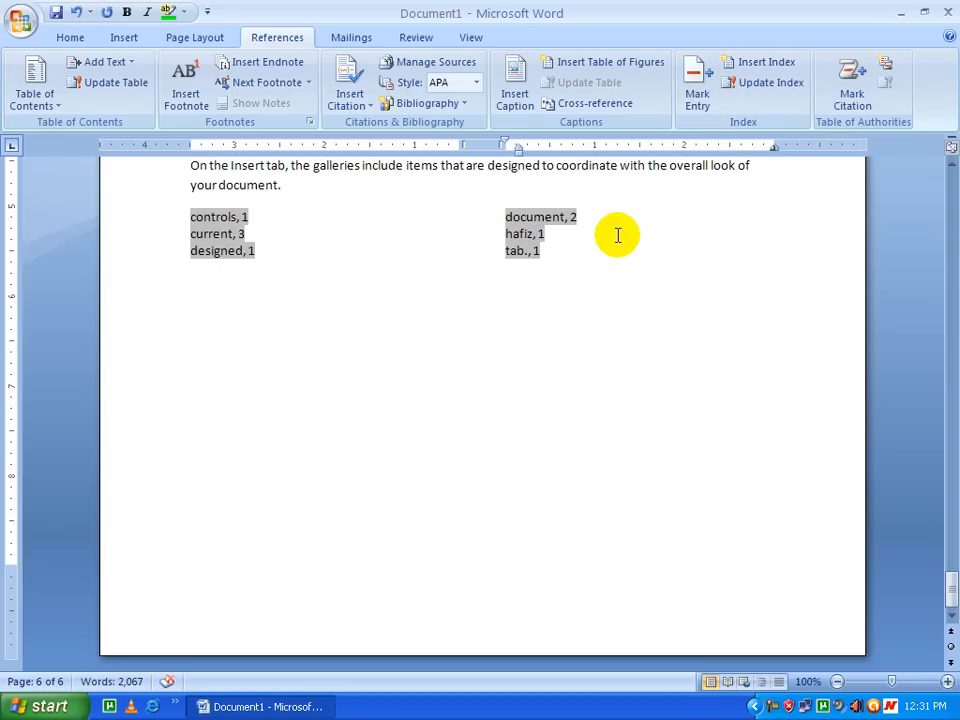